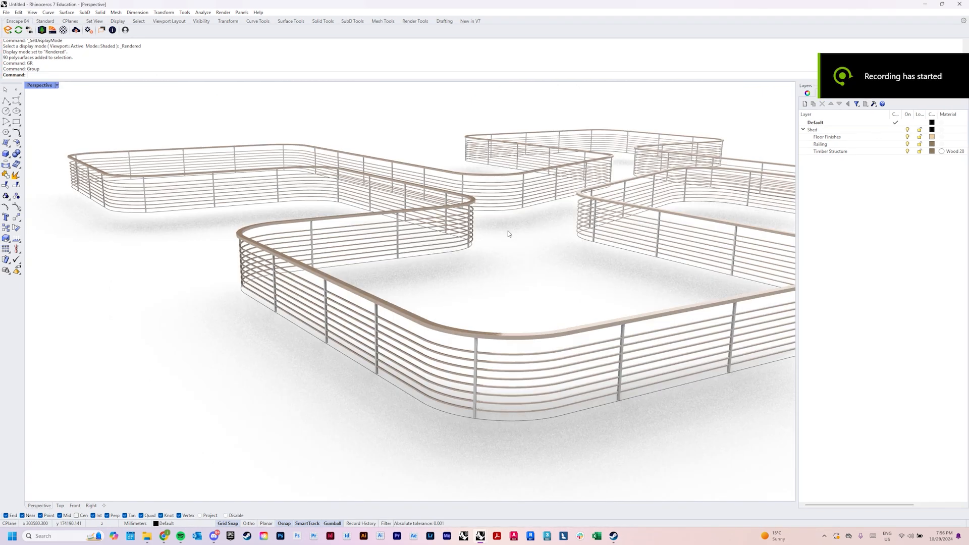
Examine the whole railing and its corner sections from several angles
{"action": "scroll", "coordinate": [508, 233], "scroll_direction": "down", "scroll_amount": 10}
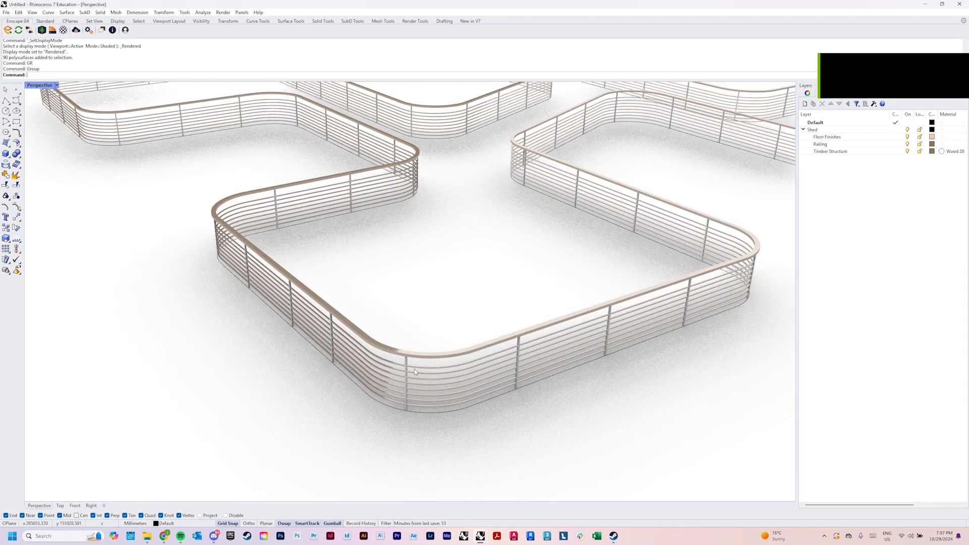
{"action": "scroll", "coordinate": [417, 391], "scroll_direction": "up", "scroll_amount": 5}
{"action": "right_click_drag", "start_coordinate": [415, 372], "coordinate": [406, 392]}
{"action": "scroll", "coordinate": [416, 392], "scroll_direction": "down", "scroll_amount": 5}
{"action": "scroll", "coordinate": [406, 394], "scroll_direction": "up", "scroll_amount": 3}
{"action": "scroll", "coordinate": [379, 393], "scroll_direction": "down", "scroll_amount": 3}
{"action": "scroll", "coordinate": [428, 423], "scroll_direction": "up", "scroll_amount": 6}
{"action": "right_click_drag", "start_coordinate": [429, 422], "coordinate": [506, 395]}
{"action": "scroll", "coordinate": [576, 349], "scroll_direction": "down", "scroll_amount": 8}
{"action": "right_click_drag", "start_coordinate": [576, 349], "coordinate": [568, 366]}
{"action": "scroll", "coordinate": [426, 416], "scroll_direction": "up", "scroll_amount": 5}
{"action": "scroll", "coordinate": [528, 419], "scroll_direction": "down", "scroll_amount": 6}
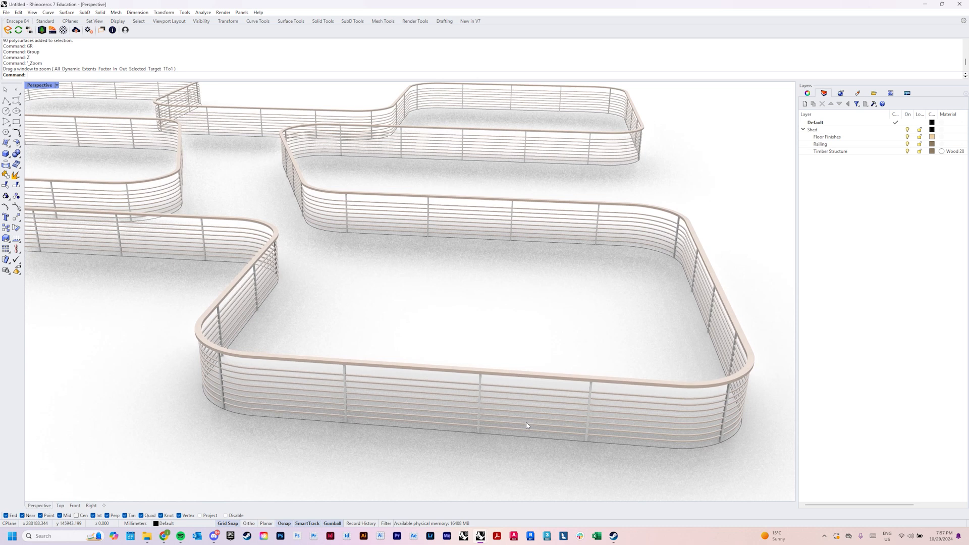
Measure two short distances on the railing at close range using the Distance command
{"action": "scroll", "coordinate": [468, 426], "scroll_direction": "up", "scroll_amount": 7}
{"action": "left_click", "coordinate": [469, 426]}
{"action": "type", "text": "di"}
{"action": "key", "text": "Return"}
{"action": "left_click", "coordinate": [464, 433]}
{"action": "left_click", "coordinate": [473, 435]}
{"action": "right_click_drag", "start_coordinate": [474, 438], "coordinate": [330, 474]}
{"action": "type", "text": "di"}
{"action": "key", "text": "Return"}
{"action": "left_click", "coordinate": [265, 462]}
{"action": "left_click", "coordinate": [270, 459]}
{"action": "scroll", "coordinate": [366, 368], "scroll_direction": "down", "scroll_amount": 6}
{"action": "key", "text": "Escape"}
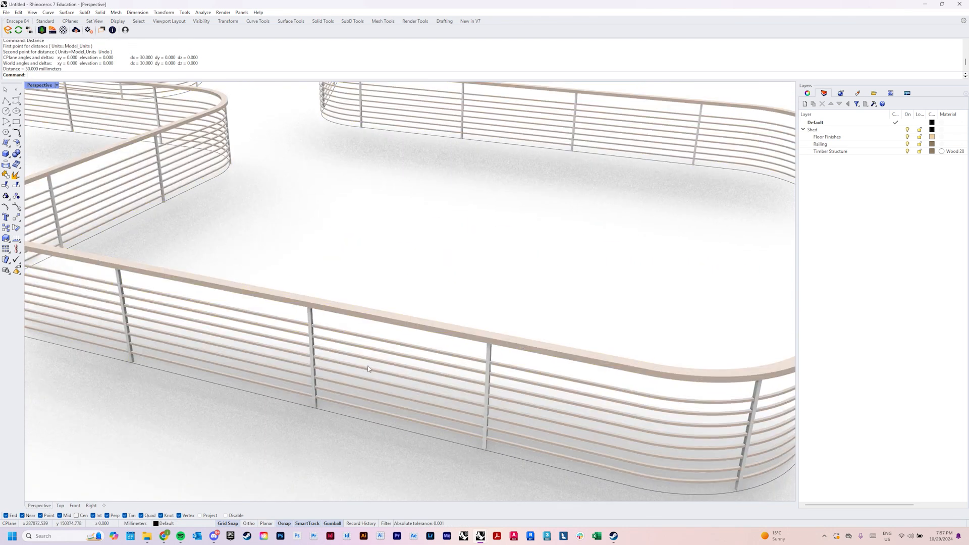
Ungroup the railing and switch the Perspective viewport to the Shaded display mode
{"action": "left_click", "coordinate": [282, 364]}
{"action": "type", "text": "ungroup"}
{"action": "key", "text": "Return"}
{"action": "key", "text": "Escape"}
{"action": "scroll", "coordinate": [437, 328], "scroll_direction": "down", "scroll_amount": 6}
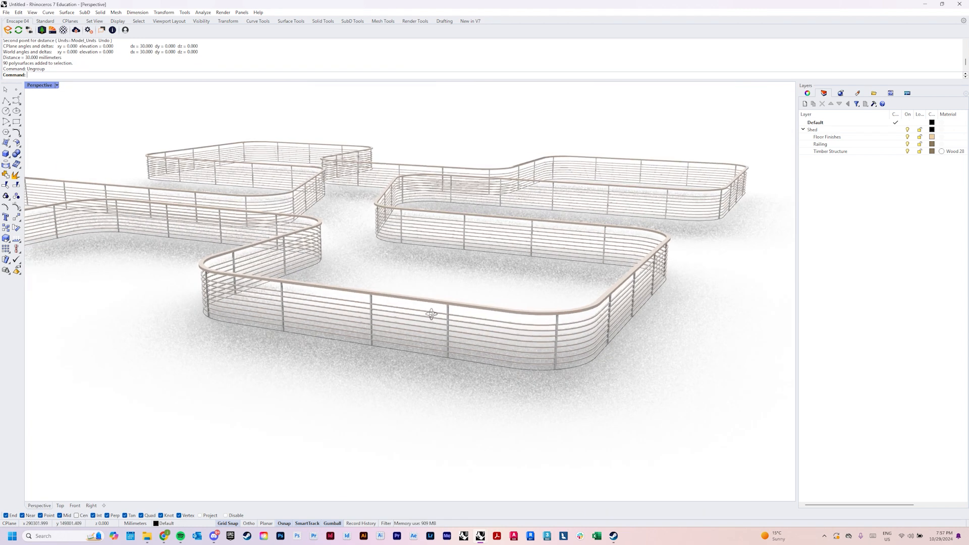
{"action": "scroll", "coordinate": [431, 322], "scroll_direction": "down", "scroll_amount": 8}
{"action": "key", "text": "ctrl+alt+s"}
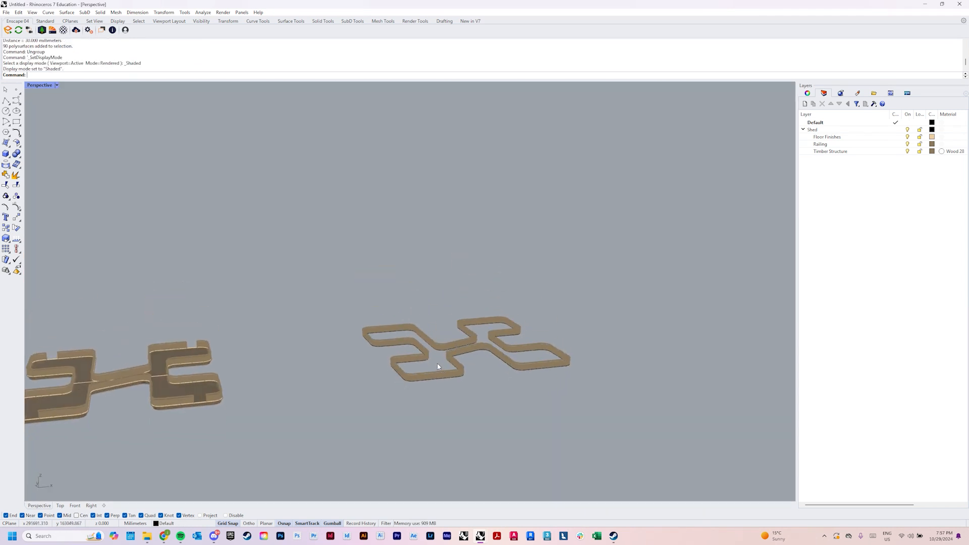
Copy the complete railing together with its base curve along the X axis
{"action": "scroll", "coordinate": [437, 367], "scroll_direction": "up", "scroll_amount": 5}
{"action": "scroll", "coordinate": [391, 371], "scroll_direction": "down", "scroll_amount": 5}
{"action": "scroll", "coordinate": [386, 374], "scroll_direction": "up", "scroll_amount": 10}
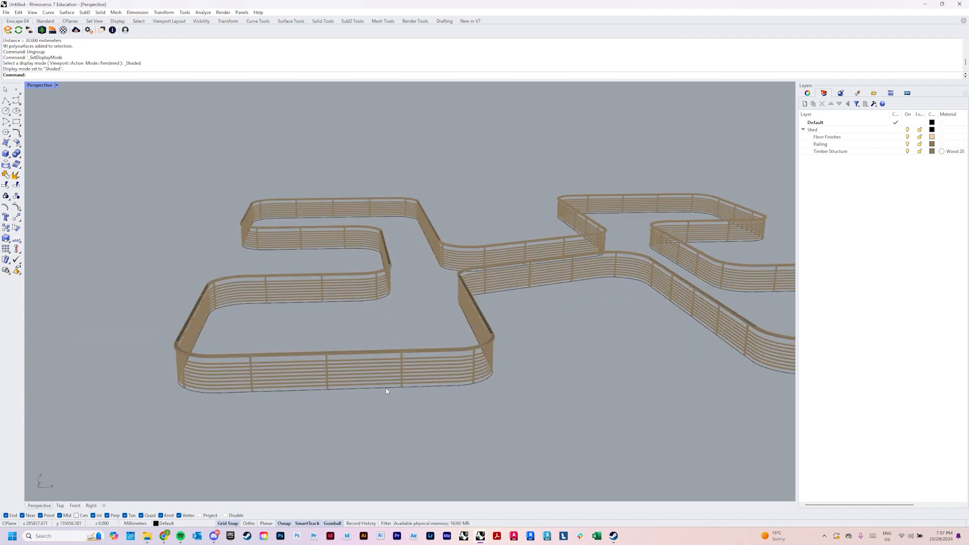
{"action": "scroll", "coordinate": [387, 391], "scroll_direction": "down", "scroll_amount": 6}
{"action": "left_click_drag", "start_coordinate": [271, 281], "coordinate": [577, 447]}
{"action": "scroll", "coordinate": [461, 433], "scroll_direction": "down", "scroll_amount": 3}
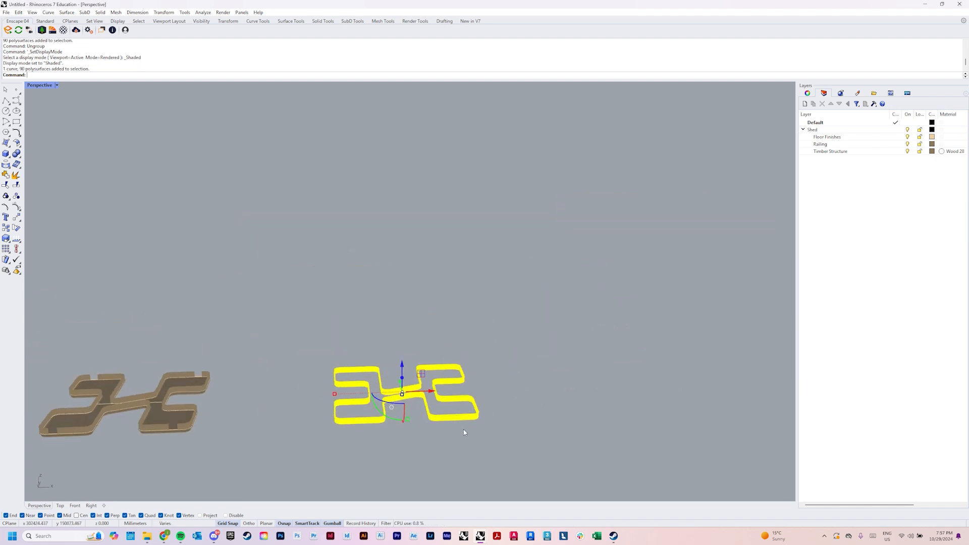
{"action": "scroll", "coordinate": [423, 412], "scroll_direction": "up", "scroll_amount": 3}
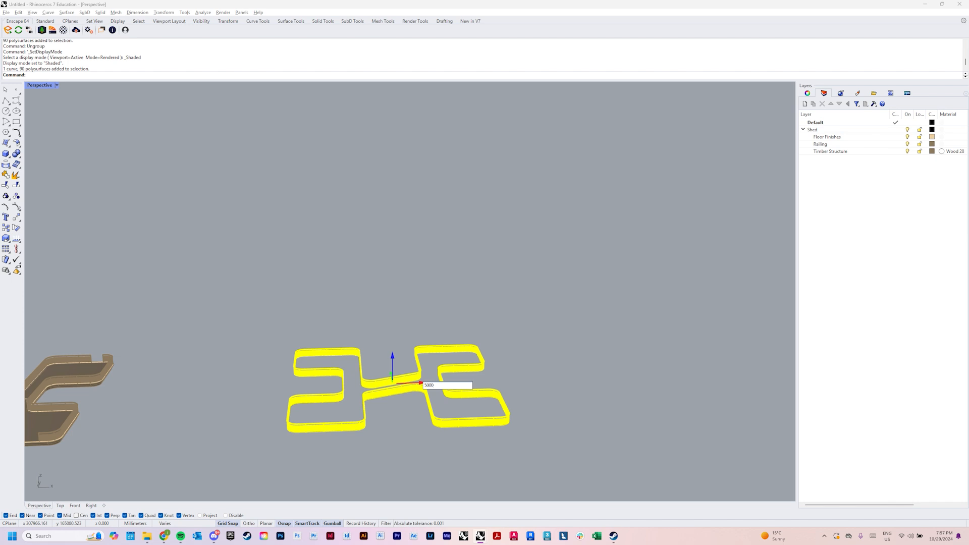
{"action": "key", "text": "Return"}
{"action": "key", "text": "Escape"}
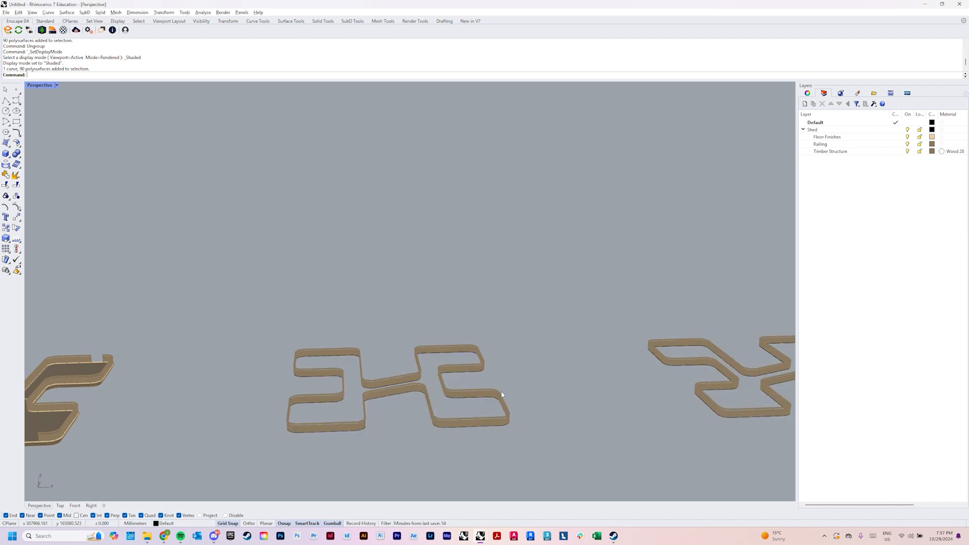
Duplicate the bottom edges of one vertical post in the copied railing
{"action": "type", "text": "z"}
{"action": "key", "text": "Return"}
{"action": "left_click_drag", "start_coordinate": [465, 378], "coordinate": [574, 456]}
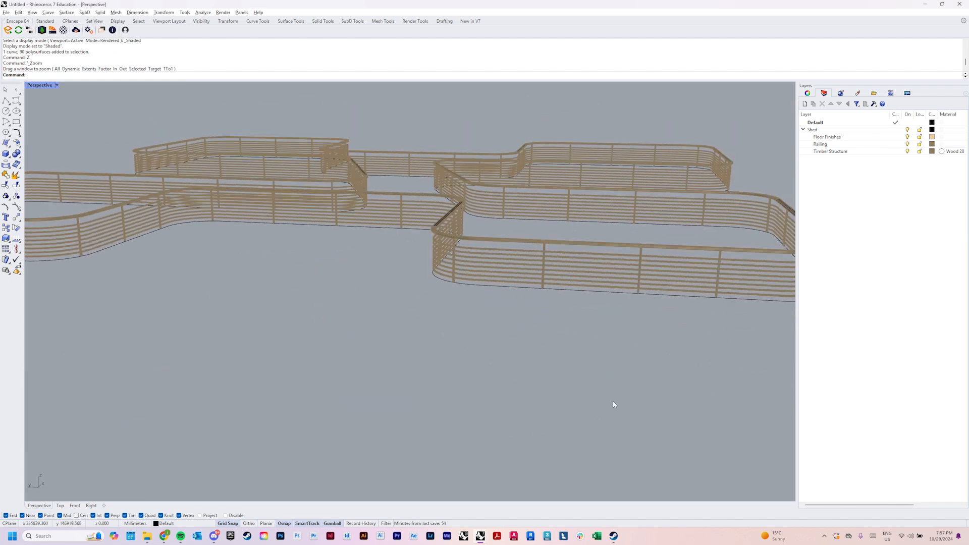
{"action": "scroll", "coordinate": [470, 364], "scroll_direction": "up", "scroll_amount": 1}
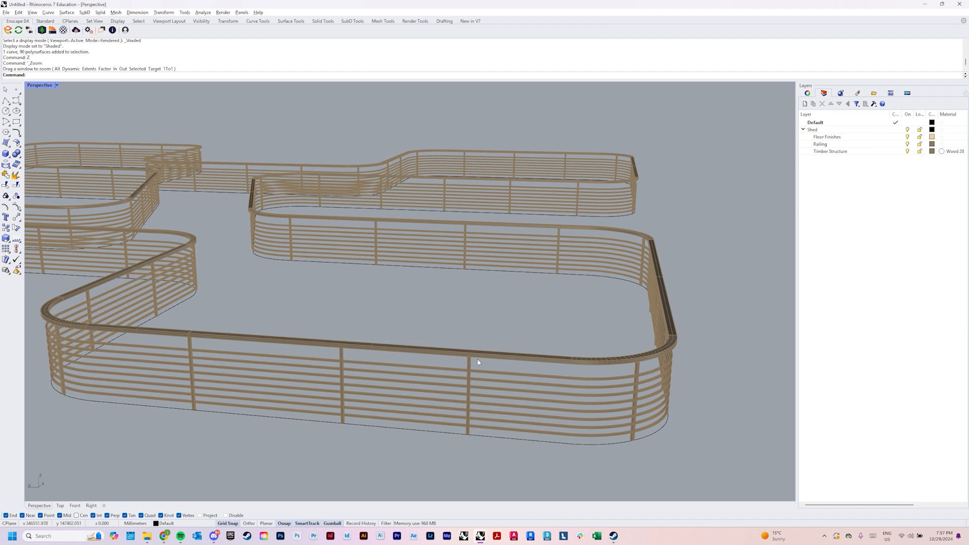
{"action": "scroll", "coordinate": [458, 385], "scroll_direction": "up", "scroll_amount": 2}
{"action": "scroll", "coordinate": [458, 385], "scroll_direction": "up", "scroll_amount": 3}
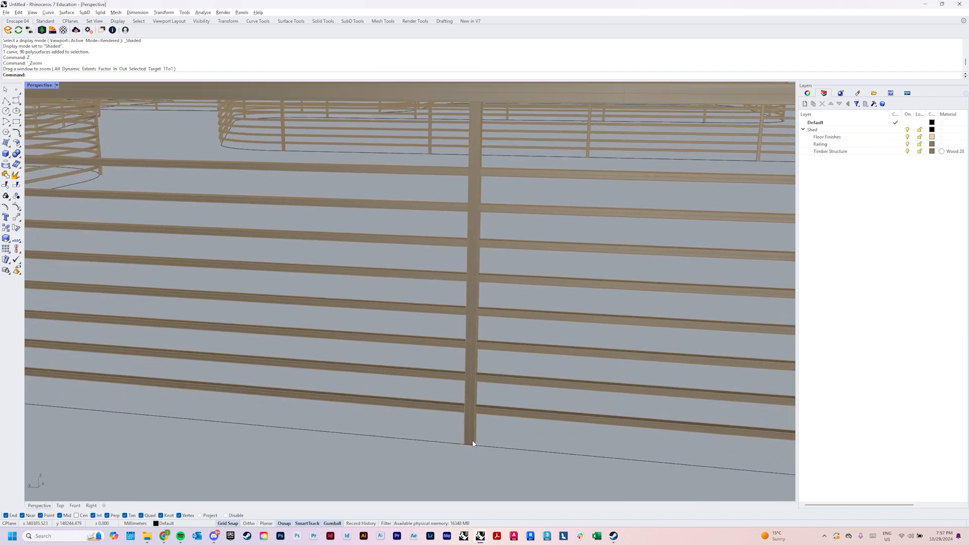
{"action": "scroll", "coordinate": [473, 443], "scroll_direction": "down", "scroll_amount": 5}
{"action": "left_click", "coordinate": [474, 439]}
{"action": "scroll", "coordinate": [472, 444], "scroll_direction": "up", "scroll_amount": 5}
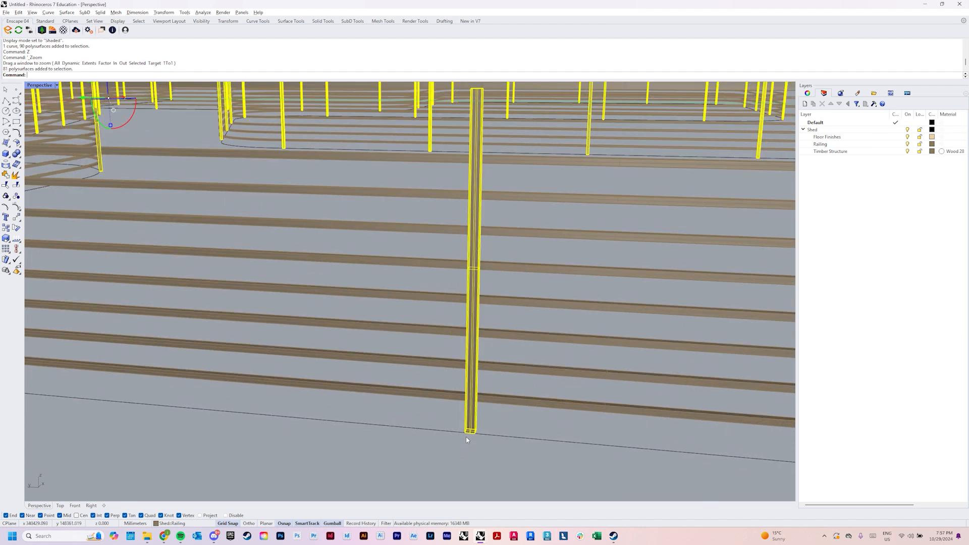
{"action": "scroll", "coordinate": [467, 440], "scroll_direction": "up", "scroll_amount": 2}
{"action": "type", "text": "DE"}
{"action": "key", "text": "Return"}
{"action": "left_click", "coordinate": [473, 427]}
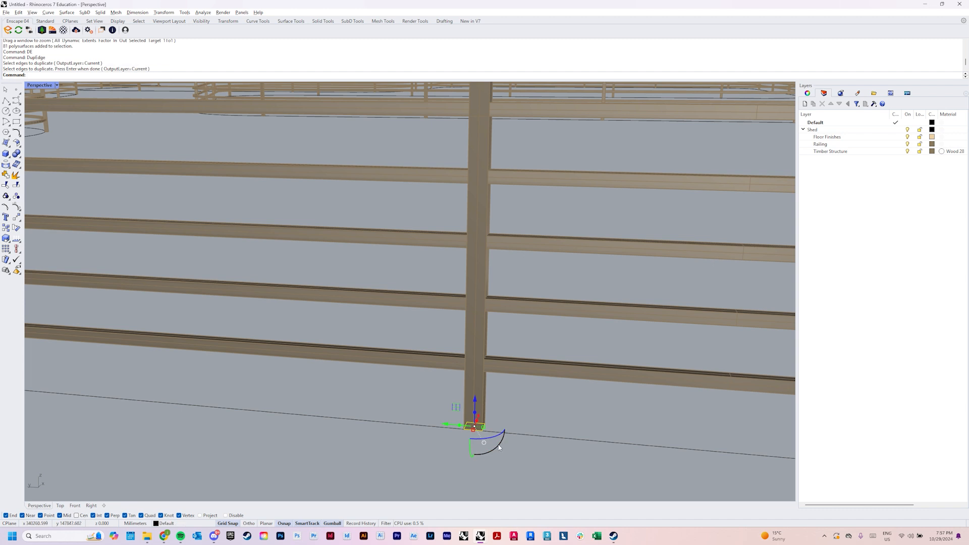
{"action": "key", "text": "Return"}
Delete the duplicated edges and all the vertical posts of the copied railing
{"action": "left_click", "coordinate": [478, 417]}
{"action": "scroll", "coordinate": [478, 418], "scroll_direction": "down", "scroll_amount": 8}
{"action": "right_click_drag", "start_coordinate": [478, 419], "coordinate": [463, 437]}
{"action": "type", "text": "D"}
{"action": "key", "text": "Return"}
Draw a 50 by 50 mm rectangle with its first corner on the copied railing's base curve
{"action": "type", "text": "Z"}
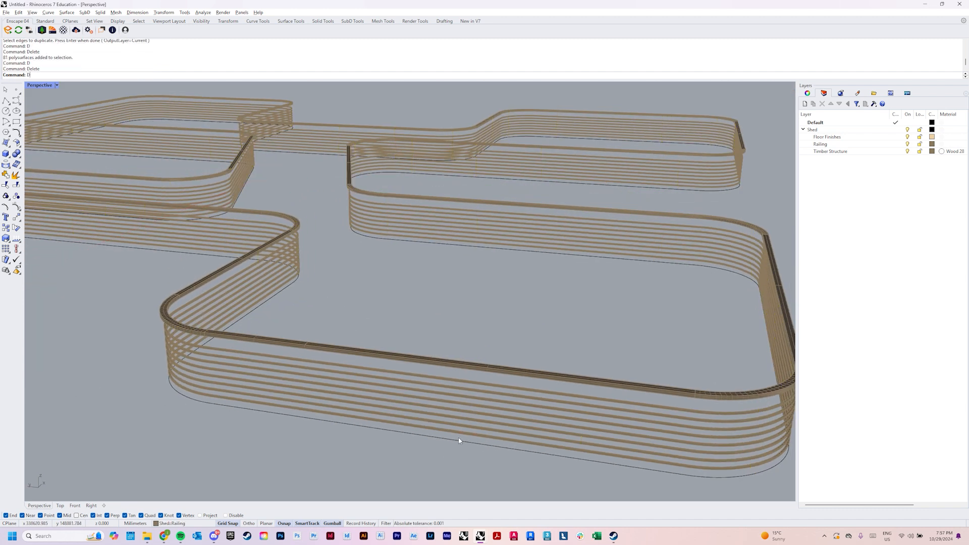
{"action": "key", "text": "Return"}
{"action": "left_click_drag", "start_coordinate": [450, 436], "coordinate": [483, 460]}
{"action": "scroll", "coordinate": [480, 463], "scroll_direction": "down", "scroll_amount": 4}
{"action": "right_click_drag", "start_coordinate": [482, 460], "coordinate": [476, 467]}
{"action": "type", "text": "R"}
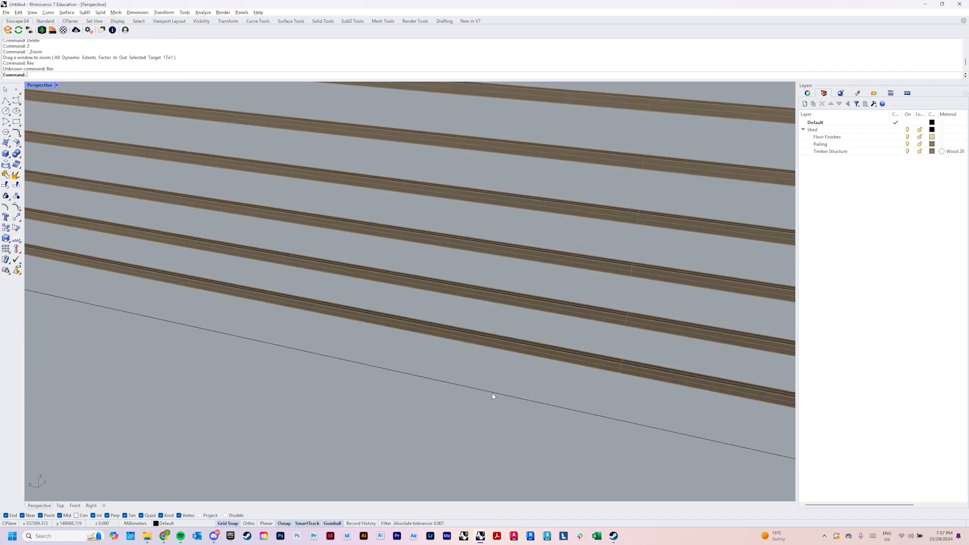
{"action": "right_click_drag", "start_coordinate": [506, 408], "coordinate": [503, 416]}
{"action": "type", "text": "C"}
{"action": "key", "text": "Return"}
{"action": "left_click", "coordinate": [502, 416]}
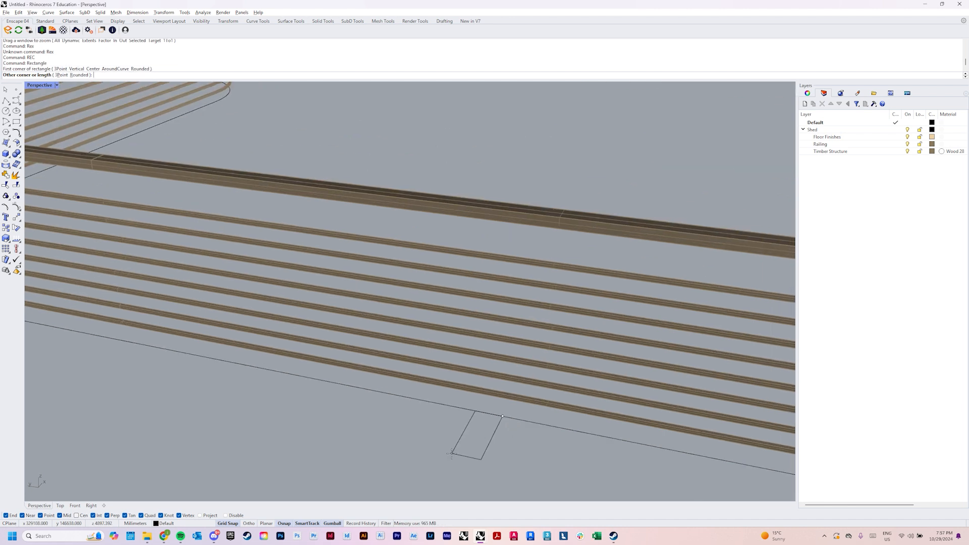
{"action": "type", "text": "50"}
{"action": "key", "text": "Return"}
{"action": "type", "text": "50"}
{"action": "key", "text": "Return"}
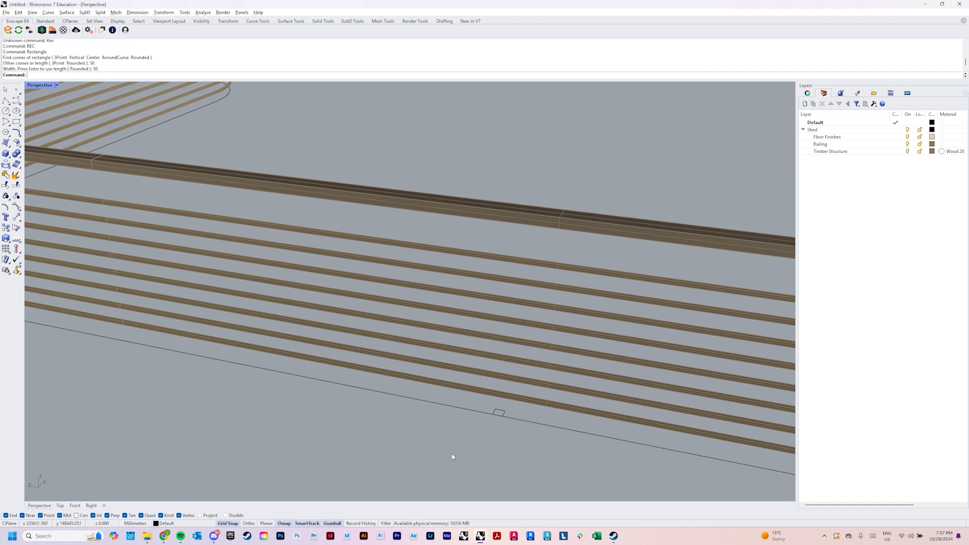
Turn the square into a closed post reaching the handrail by extruding it, deleting the outline and capping the ends
{"action": "left_click", "coordinate": [504, 414]}
{"action": "type", "text": "EX"}
{"action": "key", "text": "Return"}
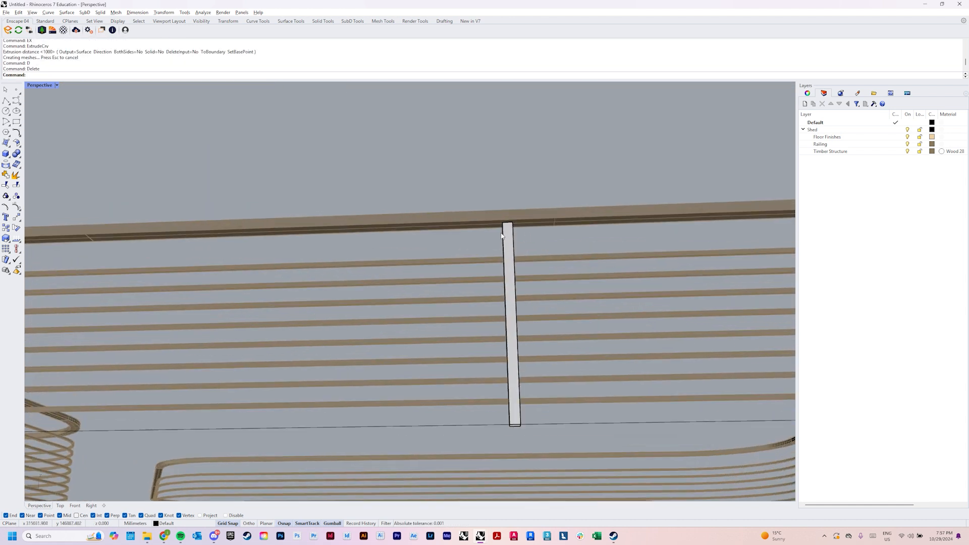
{"action": "scroll", "coordinate": [507, 280], "scroll_direction": "down", "scroll_amount": 4}
{"action": "right_click_drag", "start_coordinate": [507, 279], "coordinate": [489, 358]}
{"action": "scroll", "coordinate": [488, 358], "scroll_direction": "down", "scroll_amount": 4}
{"action": "scroll", "coordinate": [488, 358], "scroll_direction": "up", "scroll_amount": 4}
{"action": "left_click", "coordinate": [488, 359]}
Match the new post's properties to those of the original railing
{"action": "scroll", "coordinate": [488, 360], "scroll_direction": "down", "scroll_amount": 8}
{"action": "right_click_drag", "start_coordinate": [444, 404], "coordinate": [475, 359], "text": "shift"}
{"action": "scroll", "coordinate": [475, 359], "scroll_direction": "down", "scroll_amount": 10}
{"action": "right_click_drag", "start_coordinate": [421, 449], "coordinate": [473, 330], "text": "shift"}
{"action": "type", "text": "MAA"}
{"action": "scroll", "coordinate": [473, 330], "scroll_direction": "up", "scroll_amount": 10}
{"action": "key", "text": "Return"}
{"action": "scroll", "coordinate": [516, 329], "scroll_direction": "down", "scroll_amount": 6}
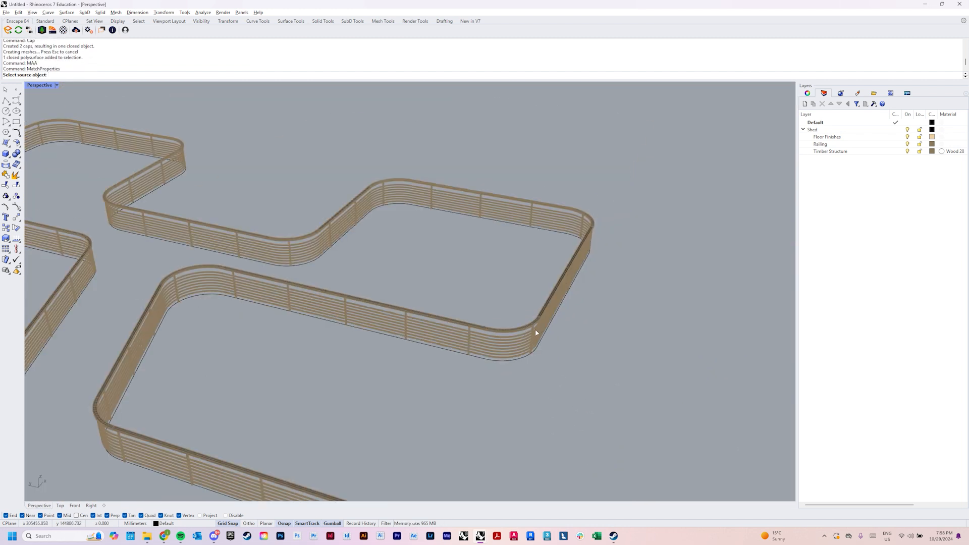
{"action": "scroll", "coordinate": [535, 329], "scroll_direction": "up", "scroll_amount": 3}
{"action": "left_click", "coordinate": [533, 330]}
{"action": "key", "text": "Return"}
Examine how the new post stands between the base curve and the handrail of the copied railing
{"action": "scroll", "coordinate": [557, 308], "scroll_direction": "down", "scroll_amount": 15}
{"action": "type", "text": "Z"}
{"action": "key", "text": "Return"}
{"action": "left_click_drag", "start_coordinate": [513, 239], "coordinate": [533, 281]}
{"action": "key", "text": "Escape"}
{"action": "scroll", "coordinate": [482, 356], "scroll_direction": "down", "scroll_amount": 6}
{"action": "scroll", "coordinate": [463, 348], "scroll_direction": "up", "scroll_amount": 5}
{"action": "right_click_drag", "start_coordinate": [480, 357], "coordinate": [446, 398]}
{"action": "scroll", "coordinate": [463, 349], "scroll_direction": "up", "scroll_amount": 3}
{"action": "scroll", "coordinate": [449, 394], "scroll_direction": "up", "scroll_amount": 3}
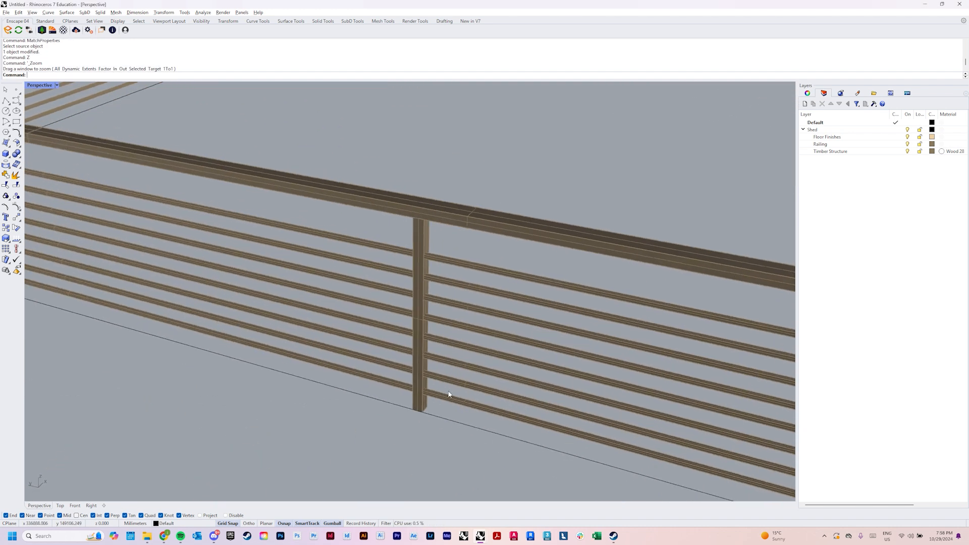
{"action": "scroll", "coordinate": [449, 394], "scroll_direction": "down", "scroll_amount": 4}
{"action": "scroll", "coordinate": [426, 372], "scroll_direction": "up", "scroll_amount": 6}
{"action": "left_click", "coordinate": [430, 422]}
{"action": "right_click_drag", "start_coordinate": [430, 422], "coordinate": [463, 433]}
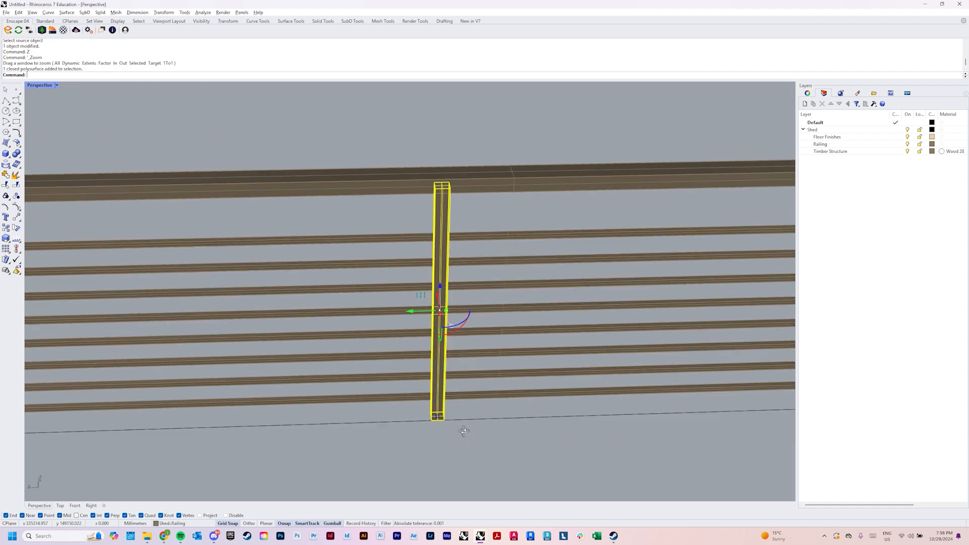
{"action": "key", "text": "Escape"}
Define the new post as a block named Rail_01, with its base point at the post's bottom corner on the base curve
{"action": "scroll", "coordinate": [453, 370], "scroll_direction": "down", "scroll_amount": 4}
{"action": "scroll", "coordinate": [453, 369], "scroll_direction": "down", "scroll_amount": 2}
{"action": "right_click_drag", "start_coordinate": [453, 368], "coordinate": [459, 414]}
{"action": "scroll", "coordinate": [469, 395], "scroll_direction": "up", "scroll_amount": 3}
{"action": "scroll", "coordinate": [469, 394], "scroll_direction": "down", "scroll_amount": 3}
{"action": "scroll", "coordinate": [459, 414], "scroll_direction": "down", "scroll_amount": 4}
{"action": "scroll", "coordinate": [456, 365], "scroll_direction": "up", "scroll_amount": 3}
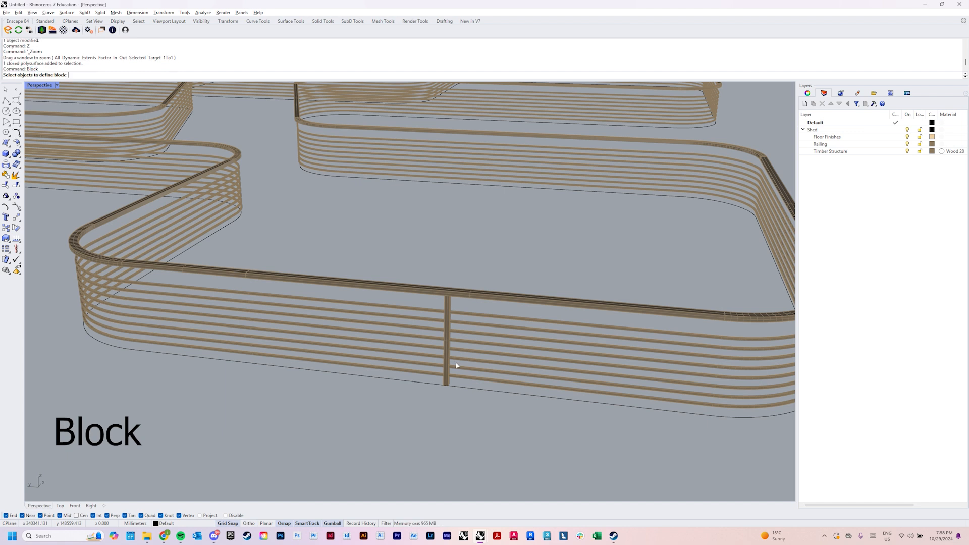
{"action": "scroll", "coordinate": [457, 365], "scroll_direction": "up", "scroll_amount": 4}
{"action": "scroll", "coordinate": [448, 391], "scroll_direction": "up", "scroll_amount": 2}
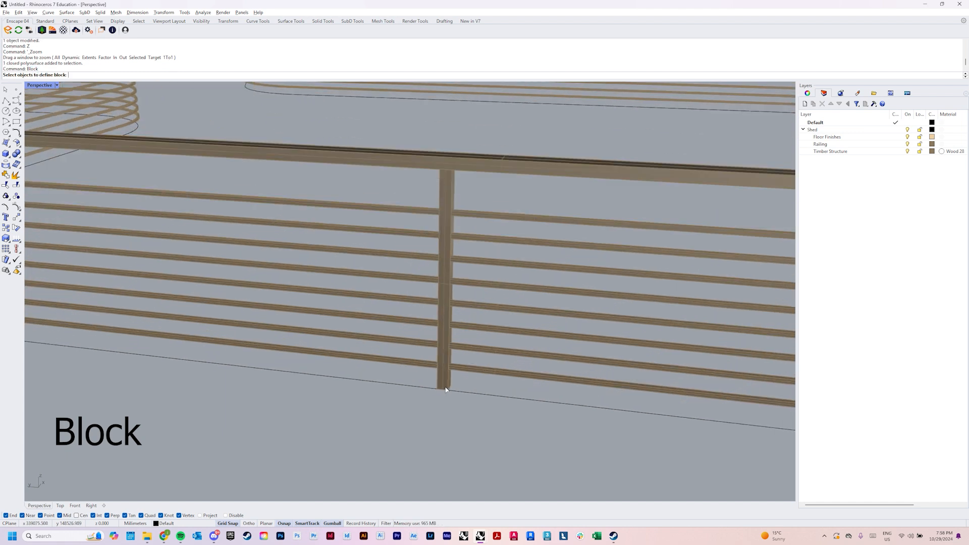
{"action": "left_click", "coordinate": [446, 382]}
{"action": "key", "text": "Return"}
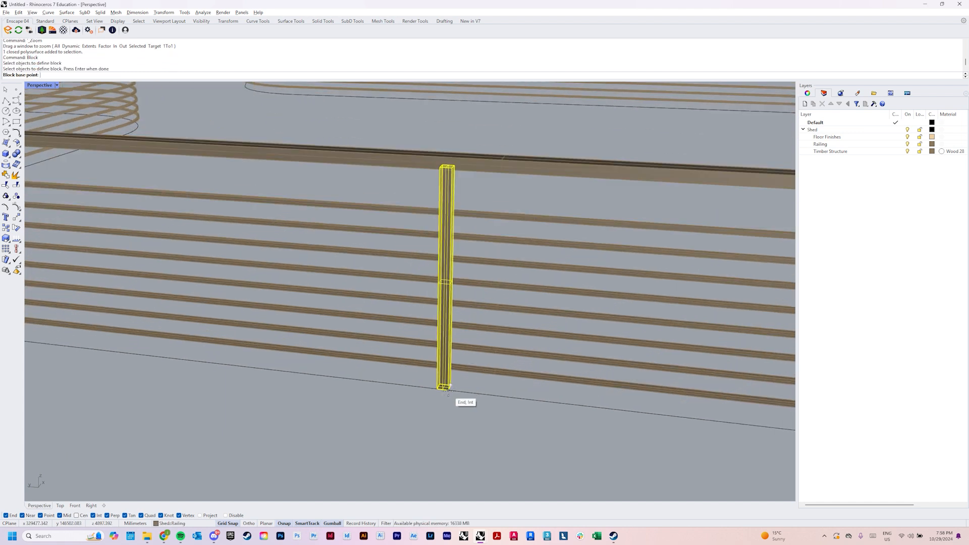
{"action": "left_click", "coordinate": [448, 388]}
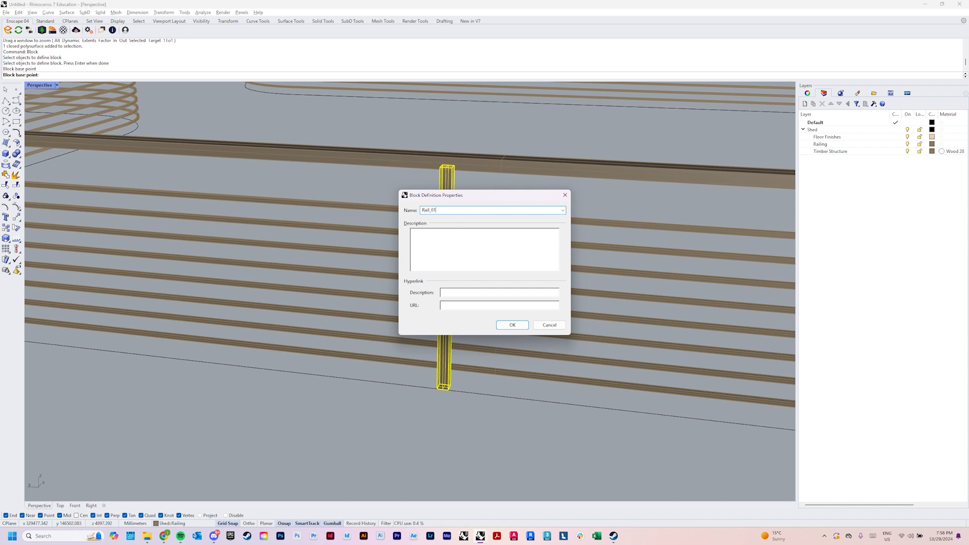
{"action": "key", "text": "Return"}
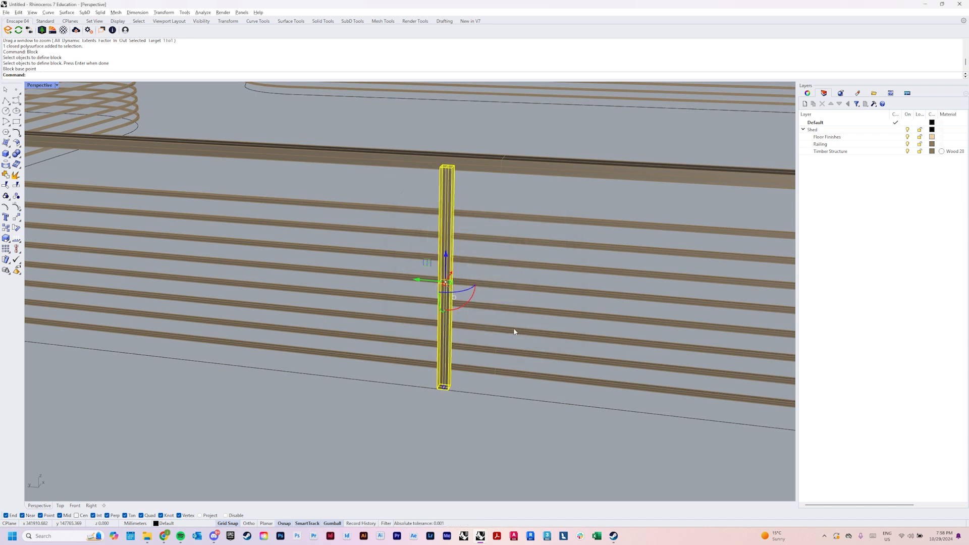
{"action": "scroll", "coordinate": [506, 333], "scroll_direction": "down", "scroll_amount": 7}
{"action": "key", "text": "Escape"}
Array the post block along the railing's base curve at a distance of 2000 mm with Freeform orientation
{"action": "scroll", "coordinate": [513, 343], "scroll_direction": "down", "scroll_amount": 6}
{"action": "right_click_drag", "start_coordinate": [512, 344], "coordinate": [437, 357], "text": "shift"}
{"action": "scroll", "coordinate": [436, 357], "scroll_direction": "up", "scroll_amount": 5}
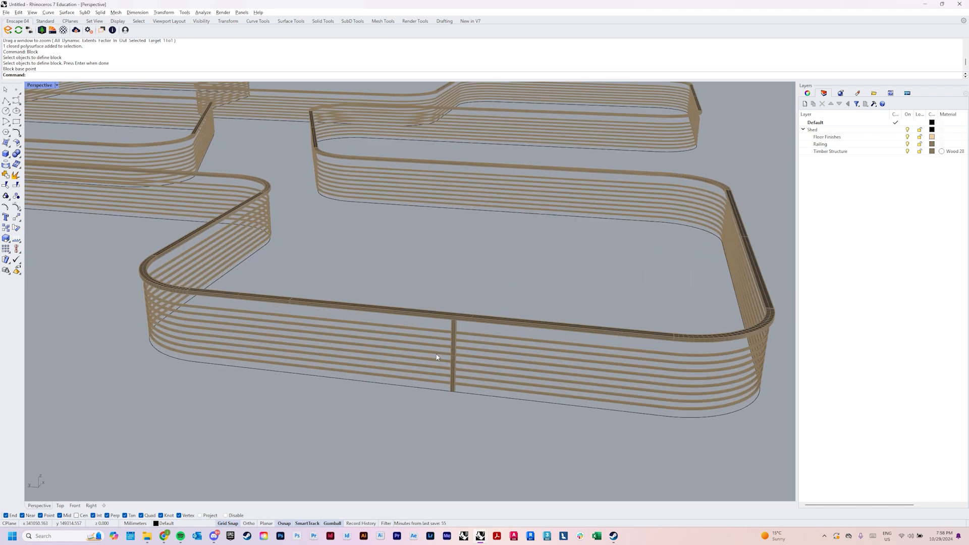
{"action": "scroll", "coordinate": [486, 342], "scroll_direction": "up", "scroll_amount": 8}
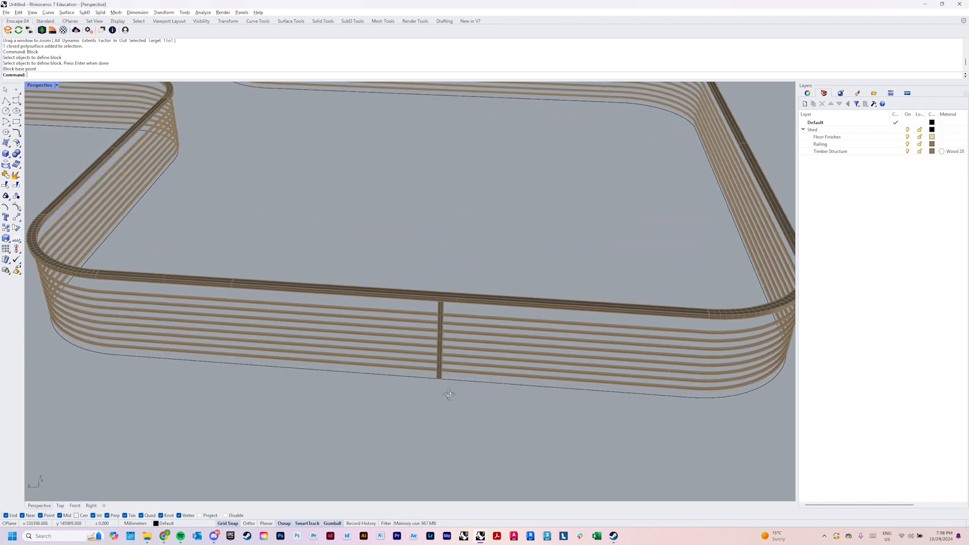
{"action": "type", "text": "ArrayCrv"}
{"action": "key", "text": "Return"}
{"action": "left_click", "coordinate": [437, 374]}
{"action": "key", "text": "Return"}
{"action": "left_click", "coordinate": [449, 380]}
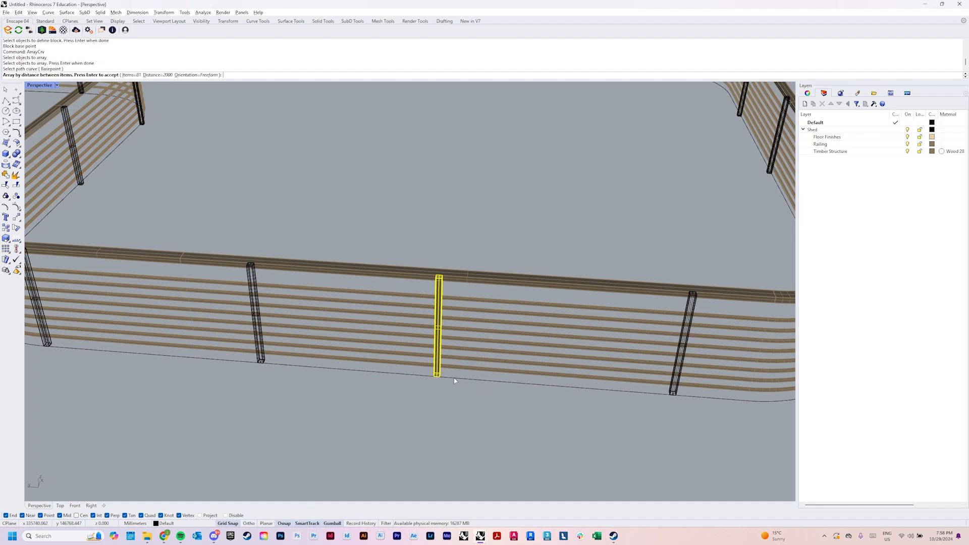
{"action": "scroll", "coordinate": [434, 386], "scroll_direction": "down", "scroll_amount": 5}
{"action": "key", "text": "Return"}
{"action": "scroll", "coordinate": [454, 375], "scroll_direction": "down", "scroll_amount": 8}
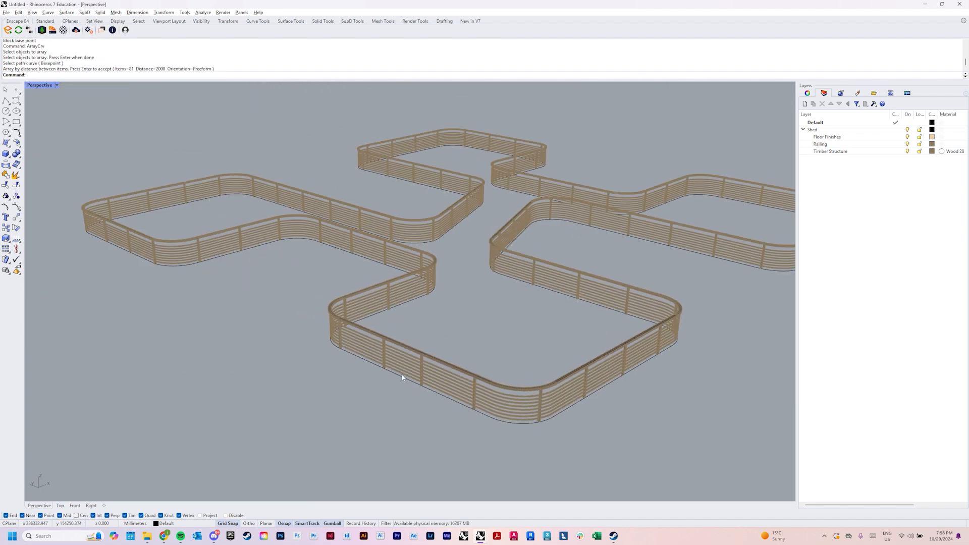
Inspect the arrayed post blocks around the copied railing and check one as an individual block instance
{"action": "scroll", "coordinate": [512, 366], "scroll_direction": "up", "scroll_amount": 6}
{"action": "scroll", "coordinate": [514, 321], "scroll_direction": "down", "scroll_amount": 6}
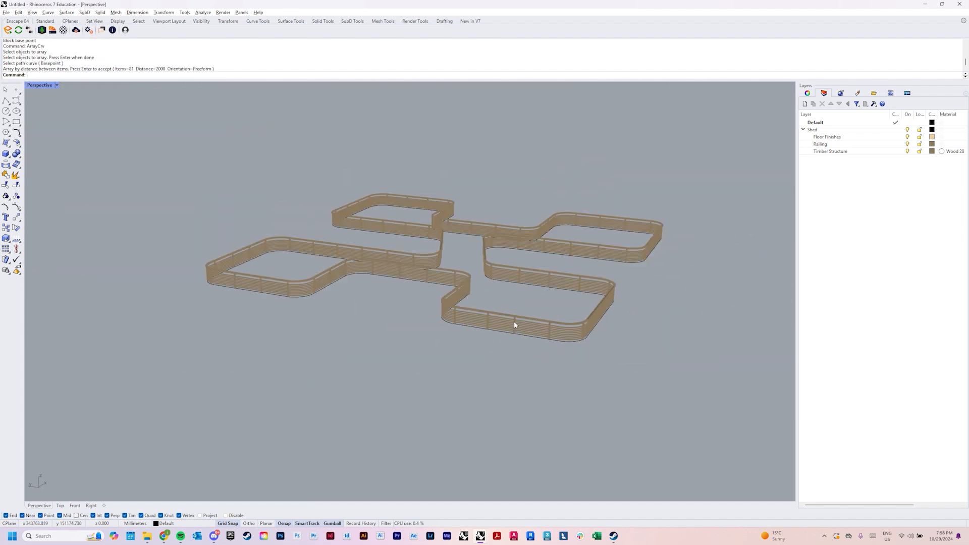
{"action": "scroll", "coordinate": [514, 326], "scroll_direction": "up", "scroll_amount": 3}
{"action": "scroll", "coordinate": [514, 321], "scroll_direction": "up", "scroll_amount": 9}
{"action": "left_click", "coordinate": [519, 307]}
{"action": "scroll", "coordinate": [520, 307], "scroll_direction": "down", "scroll_amount": 5}
{"action": "right_click_drag", "start_coordinate": [520, 307], "coordinate": [514, 321]}
{"action": "key", "text": "Escape"}
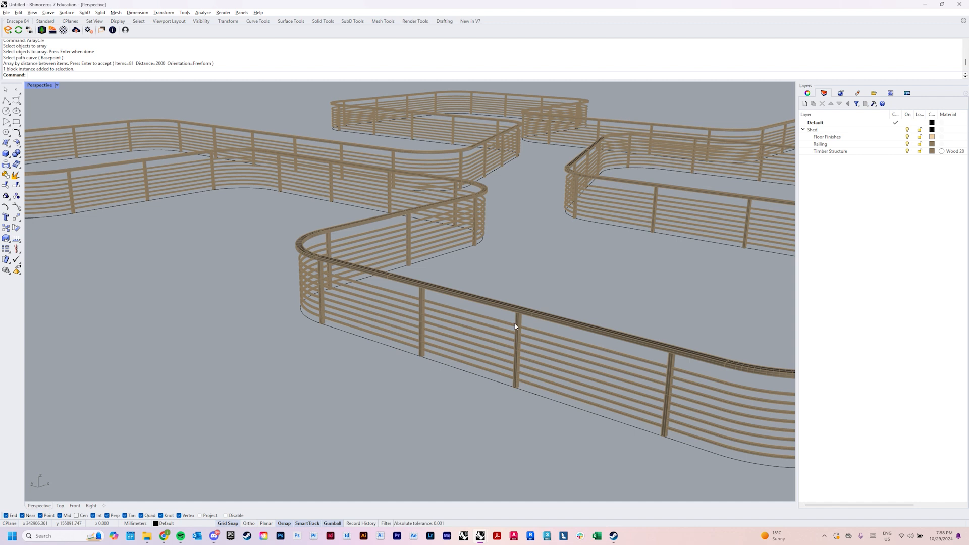
Examine the grouped posts of the original railing up close at the base of one post
{"action": "scroll", "coordinate": [511, 328], "scroll_direction": "down", "scroll_amount": 2}
{"action": "scroll", "coordinate": [512, 331], "scroll_direction": "down", "scroll_amount": 6}
{"action": "scroll", "coordinate": [353, 367], "scroll_direction": "up", "scroll_amount": 3}
{"action": "type", "text": "z"}
{"action": "key", "text": "Return"}
{"action": "left_click_drag", "start_coordinate": [366, 356], "coordinate": [395, 407]}
{"action": "right_click_drag", "start_coordinate": [399, 405], "coordinate": [443, 374]}
{"action": "scroll", "coordinate": [444, 374], "scroll_direction": "down", "scroll_amount": 4}
{"action": "right_click_drag", "start_coordinate": [367, 395], "coordinate": [378, 363]}
{"action": "scroll", "coordinate": [382, 428], "scroll_direction": "up", "scroll_amount": 5}
{"action": "left_click", "coordinate": [391, 433]}
{"action": "key", "text": "Escape"}
{"action": "scroll", "coordinate": [392, 433], "scroll_direction": "up", "scroll_amount": 5}
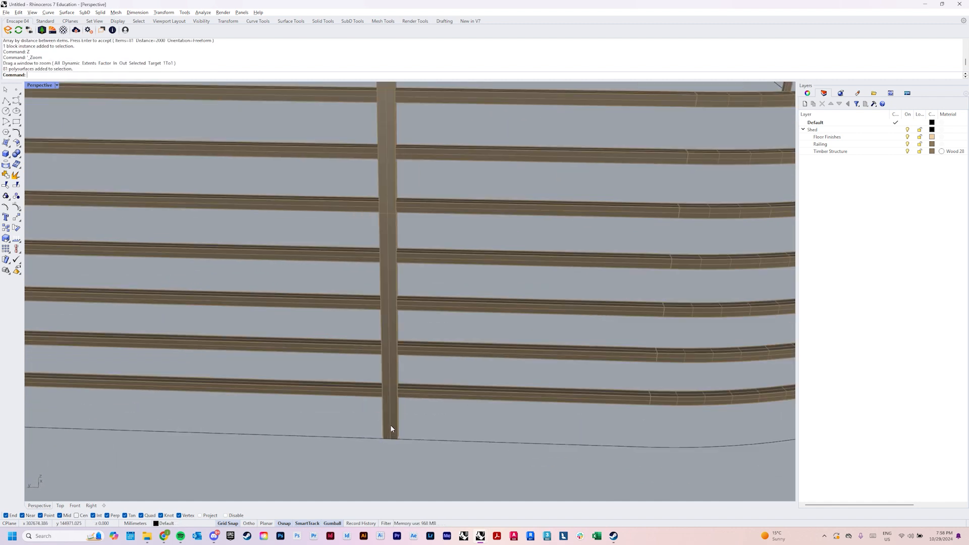
Scale one individual post of the original railing in one direction with Scale1D, to a reference length of 50 mm
{"action": "left_click", "coordinate": [390, 427]}
{"action": "left_click", "coordinate": [410, 452]}
{"action": "scroll", "coordinate": [407, 448], "scroll_direction": "down", "scroll_amount": 6}
{"action": "right_click_drag", "start_coordinate": [392, 427], "coordinate": [404, 442]}
{"action": "type", "text": "SC"}
{"action": "key", "text": "Return"}
{"action": "left_click", "coordinate": [378, 439]}
{"action": "left_click", "coordinate": [385, 440]}
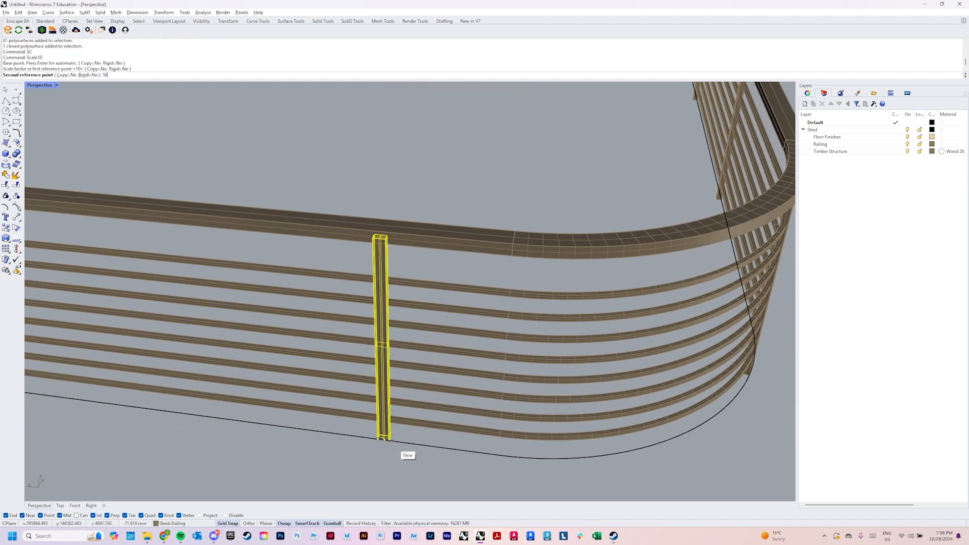
{"action": "type", "text": "50"}
{"action": "key", "text": "Return"}
Compare the scaled post with its neighbours along the original railing and undo the scaling
{"action": "right_click_drag", "start_coordinate": [392, 443], "coordinate": [431, 402]}
{"action": "right_click_drag", "start_coordinate": [318, 368], "coordinate": [273, 358]}
{"action": "scroll", "coordinate": [262, 353], "scroll_direction": "up", "scroll_amount": 2}
{"action": "right_click_drag", "start_coordinate": [169, 336], "coordinate": [349, 283], "text": "shift"}
{"action": "scroll", "coordinate": [327, 292], "scroll_direction": "down", "scroll_amount": 2}
{"action": "mouse_move", "coordinate": [349, 283]}
{"action": "right_mouse_down"}
{"action": "mouse_move", "coordinate": [318, 290]}
{"action": "mouse_move", "coordinate": [333, 288]}
{"action": "right_mouse_up"}
{"action": "right_click_drag", "start_coordinate": [620, 316], "coordinate": [415, 348], "text": "shift"}
{"action": "scroll", "coordinate": [415, 347], "scroll_direction": "down", "scroll_amount": 3}
{"action": "key", "text": "ctrl+z"}
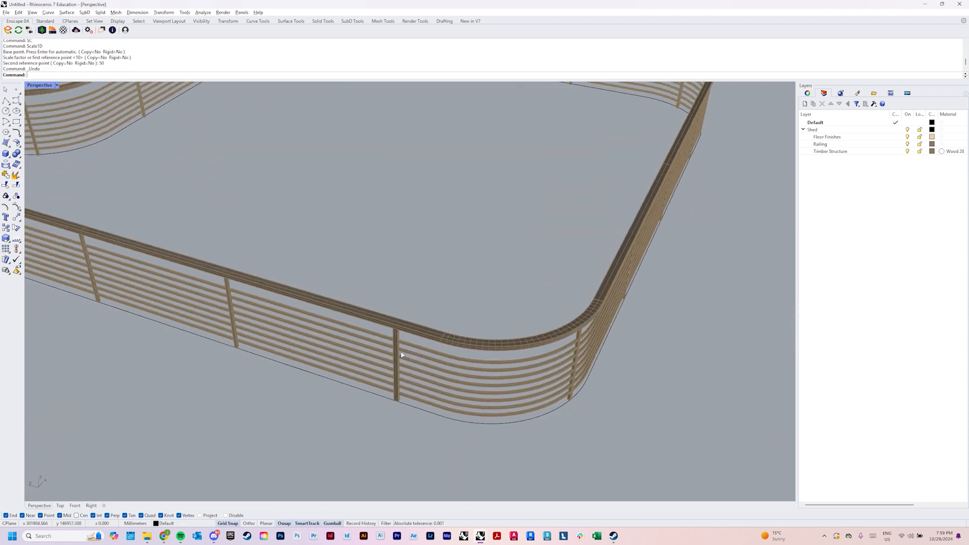
{"action": "scroll", "coordinate": [403, 335], "scroll_direction": "down", "scroll_amount": 6}
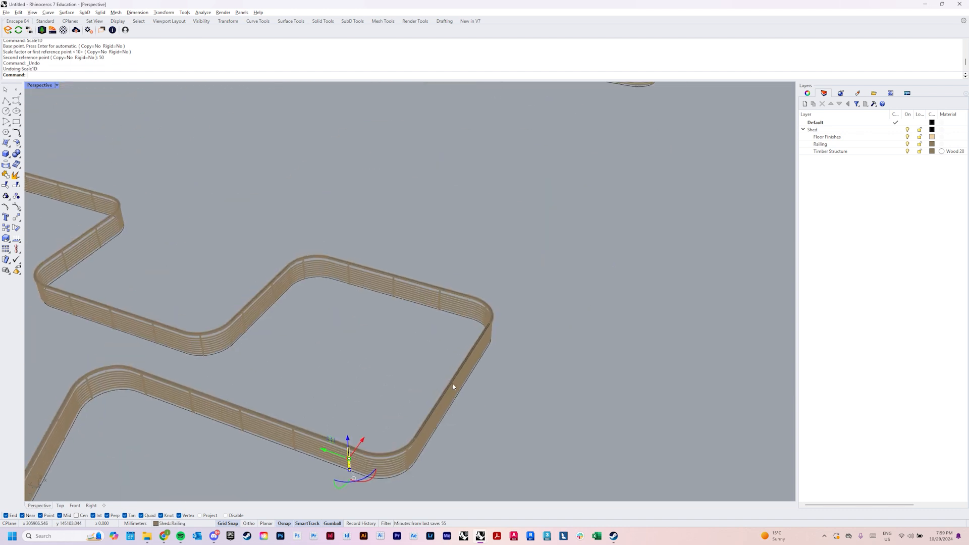
Open the Rail_01 block for editing from one of the arrayed posts
{"action": "type", "text": "z"}
{"action": "key", "text": "Return"}
{"action": "left_click_drag", "start_coordinate": [500, 198], "coordinate": [512, 223]}
{"action": "right_click_drag", "start_coordinate": [358, 190], "coordinate": [439, 265]}
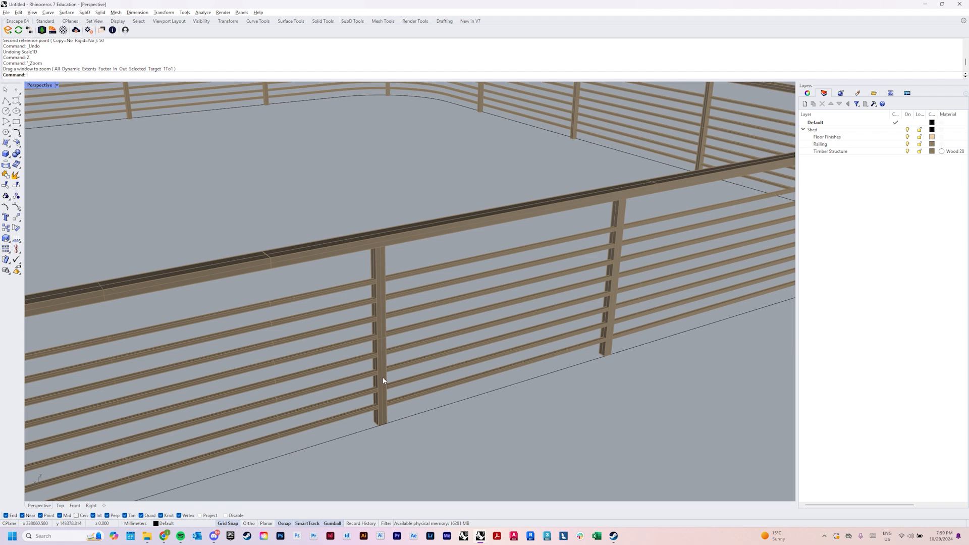
{"action": "scroll", "coordinate": [374, 270], "scroll_direction": "up", "scroll_amount": 2}
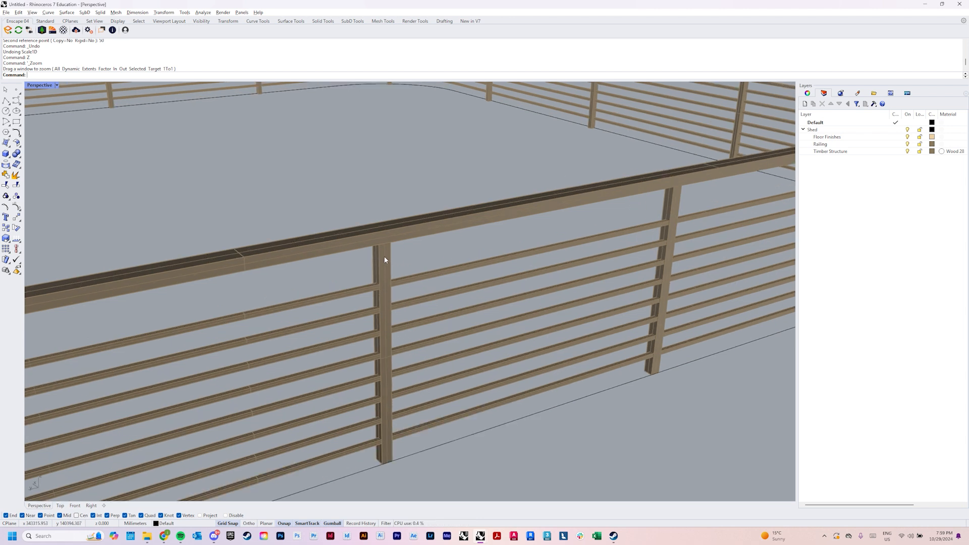
{"action": "double_click", "coordinate": [384, 260]}
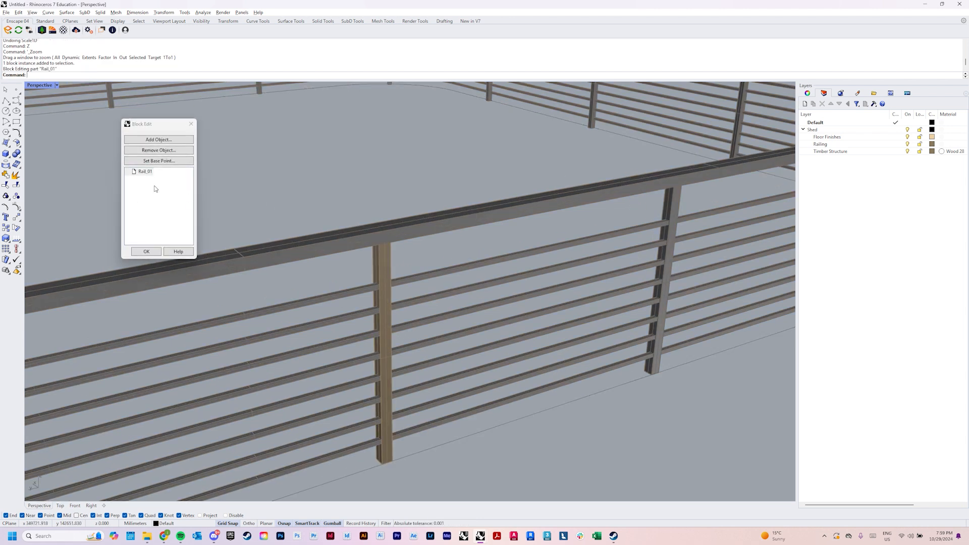
{"action": "scroll", "coordinate": [466, 450], "scroll_direction": "down", "scroll_amount": 6}
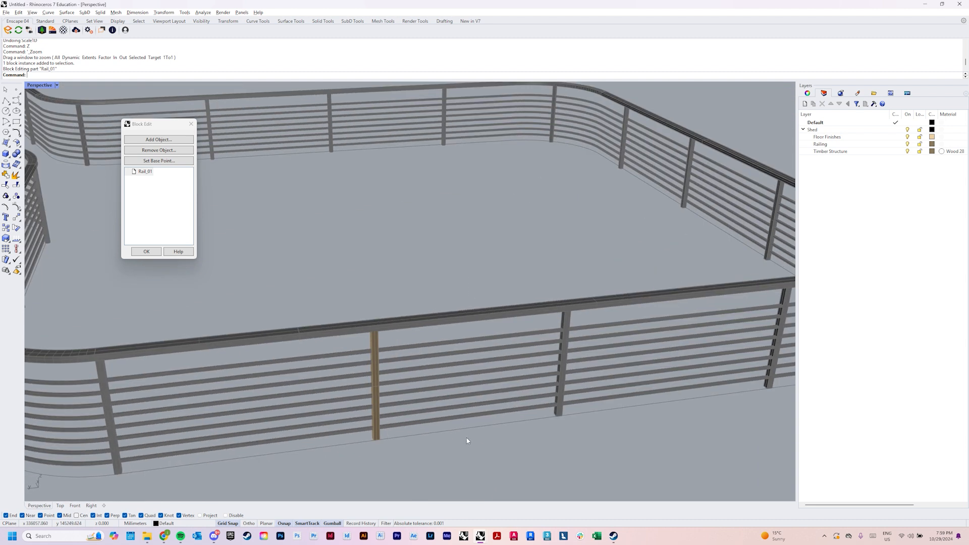
Scale the post inside the block in one direction with Scale1D, to a reference length of 30 mm, and finish the block edit
{"action": "scroll", "coordinate": [384, 403], "scroll_direction": "up", "scroll_amount": 1}
{"action": "left_click", "coordinate": [374, 403]}
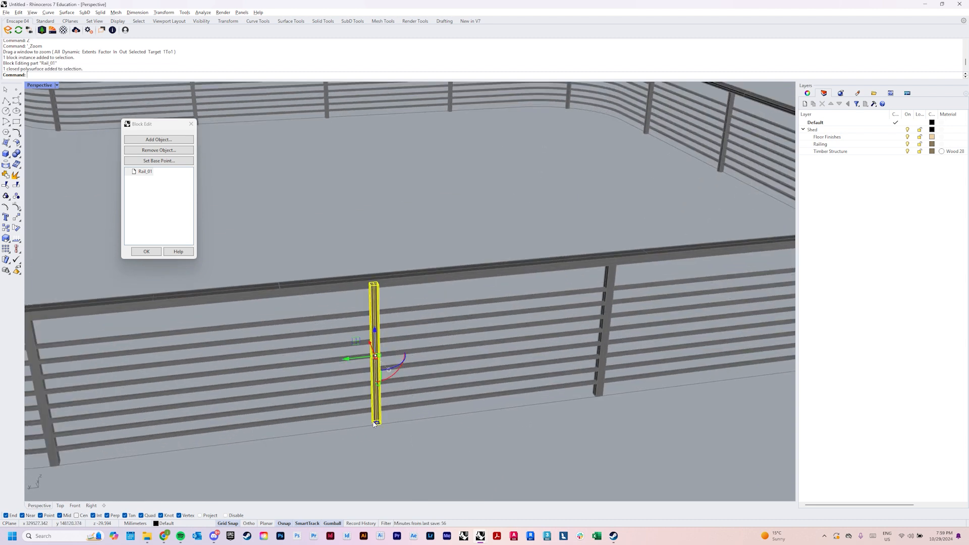
{"action": "scroll", "coordinate": [374, 438], "scroll_direction": "up", "scroll_amount": 3}
{"action": "type", "text": "SC"}
{"action": "key", "text": "Return"}
{"action": "left_click", "coordinate": [373, 438]}
{"action": "left_click", "coordinate": [386, 422]}
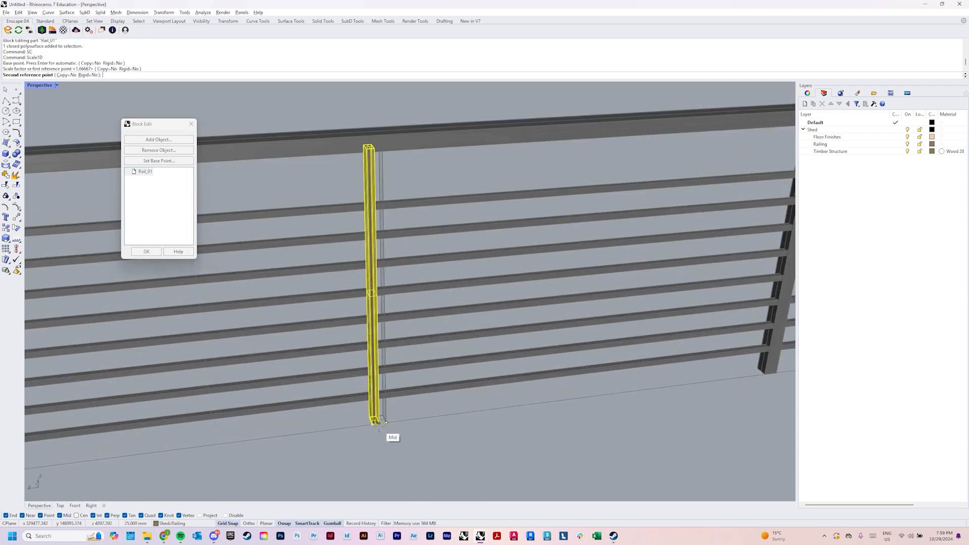
{"action": "type", "text": "30"}
{"action": "key", "text": "Return"}
{"action": "scroll", "coordinate": [368, 283], "scroll_direction": "down", "scroll_amount": 2}
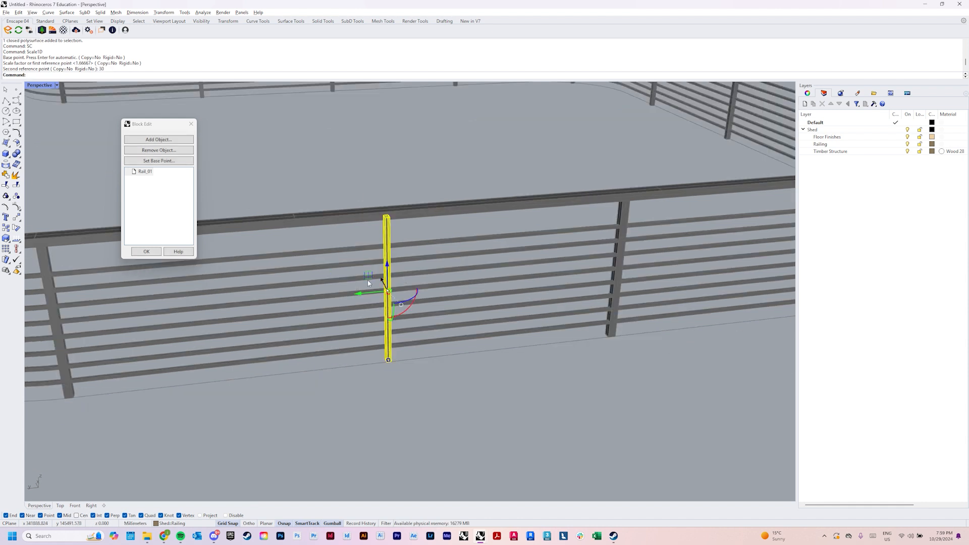
{"action": "left_click", "coordinate": [144, 252]}
Reopen the Rail_01 block for editing from an arrayed post and turn on the post's solid edit points with SolidPtOn
{"action": "right_click_drag", "start_coordinate": [636, 214], "coordinate": [383, 293]}
{"action": "right_click_drag", "start_coordinate": [588, 314], "coordinate": [420, 351]}
{"action": "scroll", "coordinate": [386, 370], "scroll_direction": "up", "scroll_amount": 5}
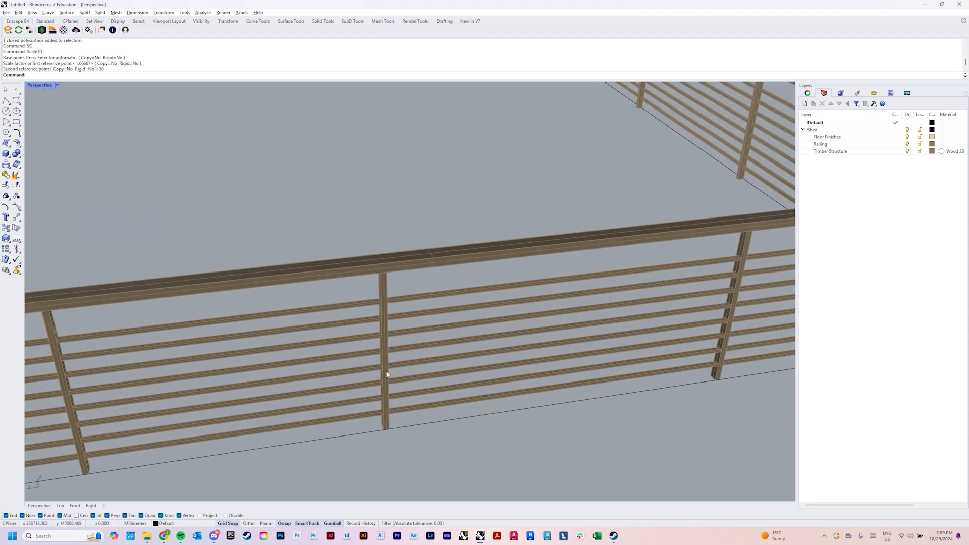
{"action": "double_click", "coordinate": [380, 260]}
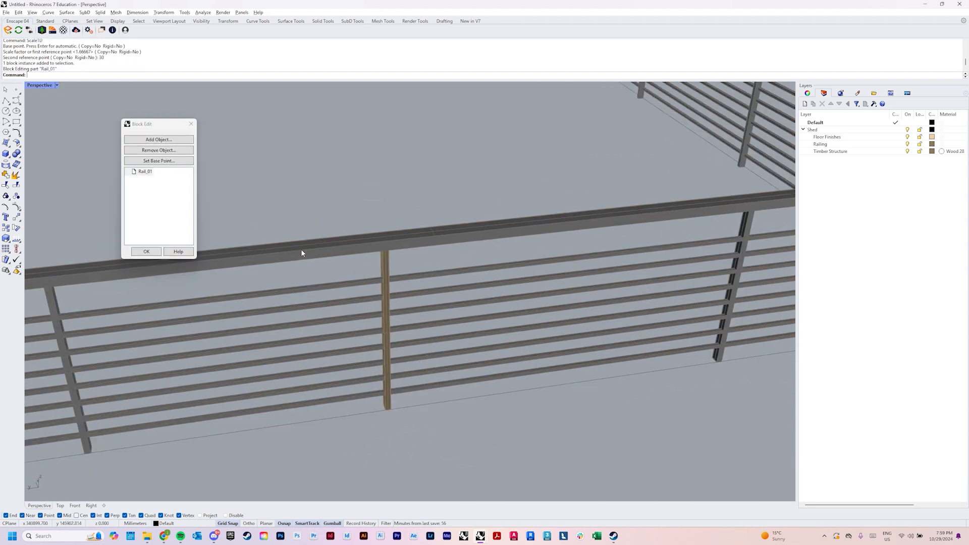
{"action": "right_click_drag", "start_coordinate": [428, 295], "coordinate": [464, 310]}
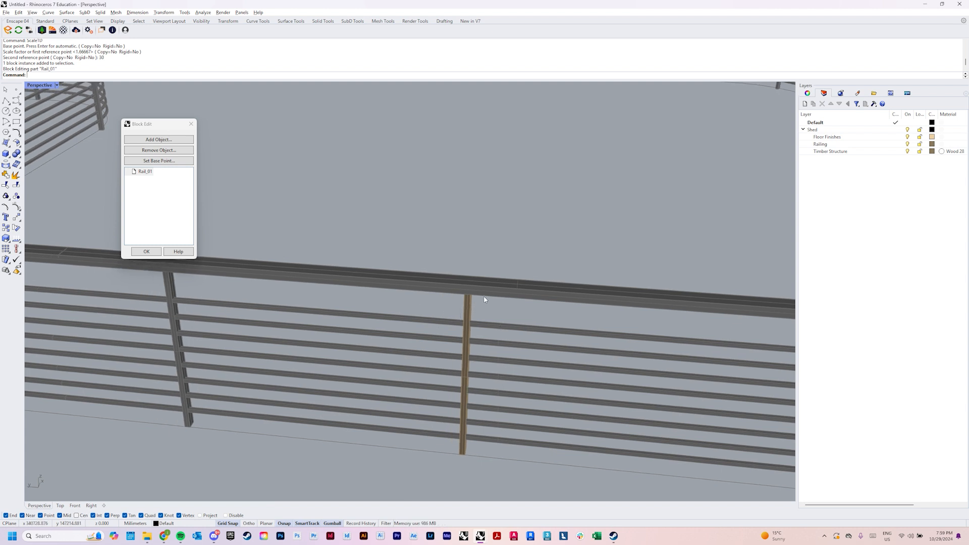
{"action": "left_click", "coordinate": [469, 303]}
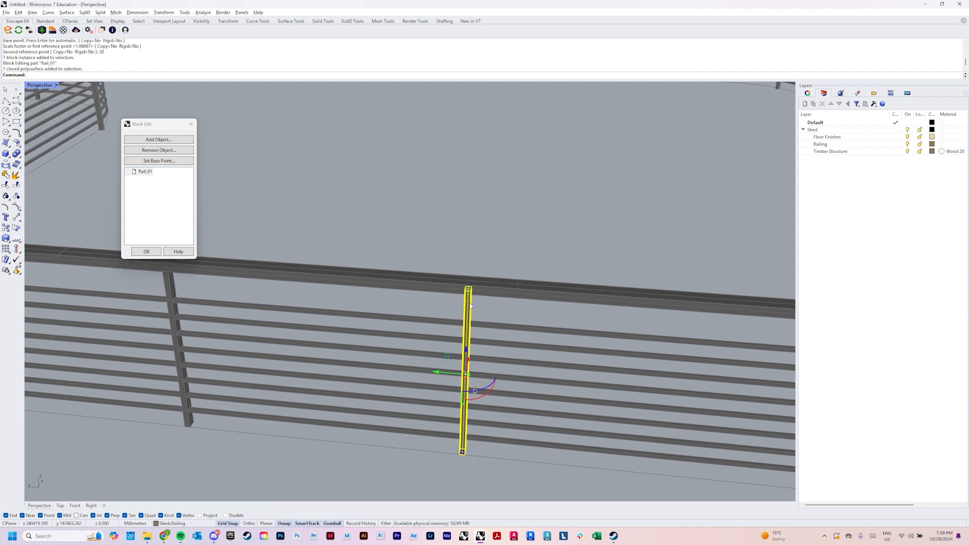
{"action": "key", "text": "Return"}
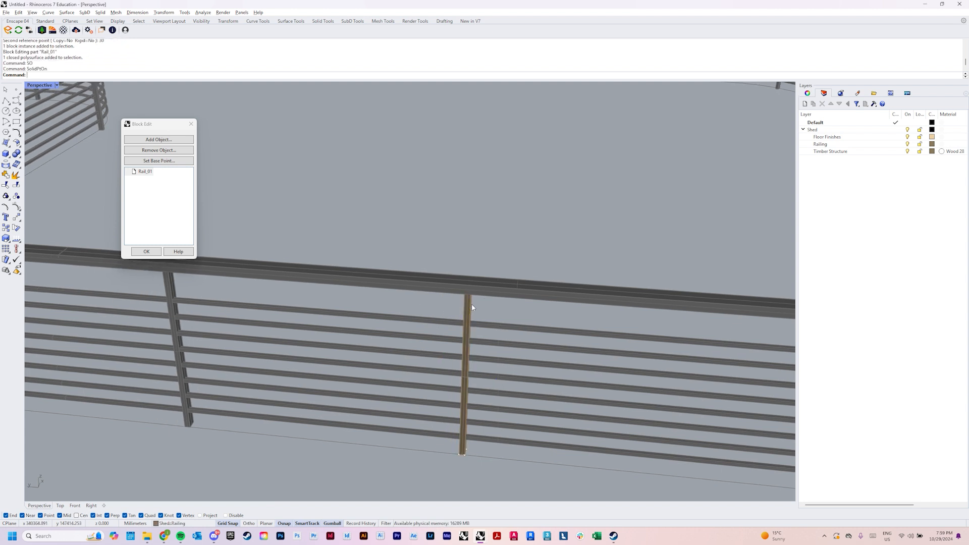
Set the viewport to Ghosted display with the post's upper end in close view
{"action": "scroll", "coordinate": [476, 299], "scroll_direction": "down", "scroll_amount": 4}
{"action": "type", "text": "z"}
{"action": "key", "text": "Return"}
{"action": "left_click_drag", "start_coordinate": [443, 272], "coordinate": [482, 317]}
{"action": "scroll", "coordinate": [483, 307], "scroll_direction": "down", "scroll_amount": 2}
{"action": "key", "text": "ctrl+g"}
{"action": "right_click_drag", "start_coordinate": [477, 297], "coordinate": [497, 238]}
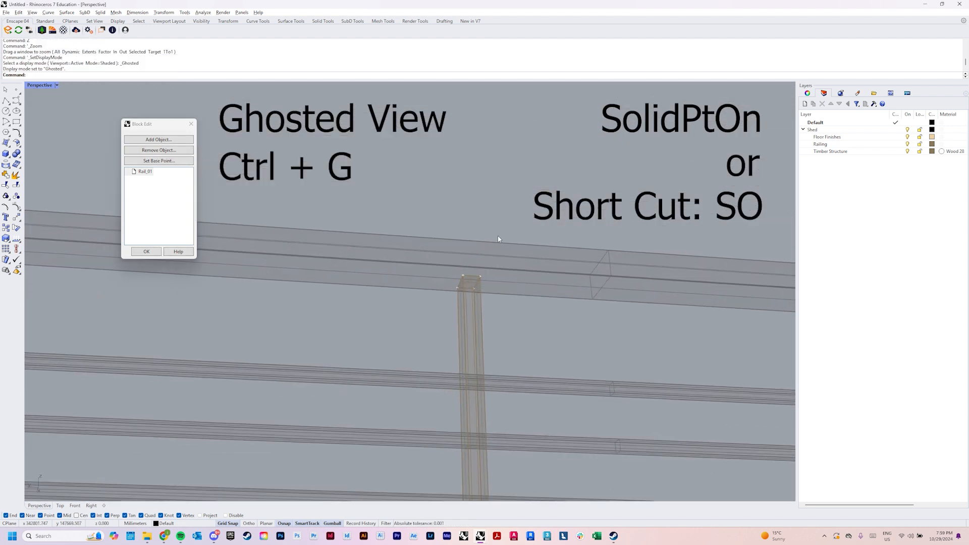
Move the two pairs of edit points at the post's top outward so the post flares along the rail
{"action": "scroll", "coordinate": [450, 285], "scroll_direction": "up", "scroll_amount": 6}
{"action": "scroll", "coordinate": [449, 278], "scroll_direction": "down", "scroll_amount": 3}
{"action": "left_click_drag", "start_coordinate": [456, 307], "coordinate": [458, 309]}
{"action": "scroll", "coordinate": [456, 307], "scroll_direction": "down", "scroll_amount": 5}
{"action": "right_click_drag", "start_coordinate": [456, 307], "coordinate": [476, 303]}
{"action": "left_click_drag", "start_coordinate": [430, 292], "coordinate": [391, 291]}
{"action": "left_click_drag", "start_coordinate": [463, 274], "coordinate": [511, 294]}
{"action": "scroll", "coordinate": [493, 316], "scroll_direction": "down", "scroll_amount": 5}
{"action": "right_click_drag", "start_coordinate": [493, 316], "coordinate": [458, 377]}
{"action": "scroll", "coordinate": [488, 369], "scroll_direction": "down", "scroll_amount": 4}
{"action": "scroll", "coordinate": [443, 431], "scroll_direction": "up", "scroll_amount": 2}
{"action": "right_click_drag", "start_coordinate": [442, 428], "coordinate": [420, 427]}
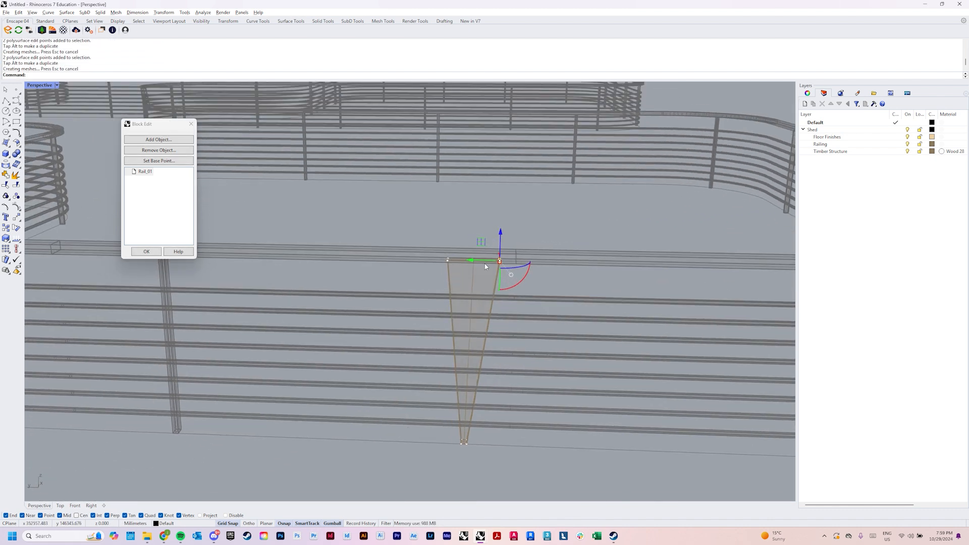
Move the post's bottom edit points outward to widen its base and finish editing the Rail_01 block
{"action": "scroll", "coordinate": [464, 446], "scroll_direction": "up", "scroll_amount": 3}
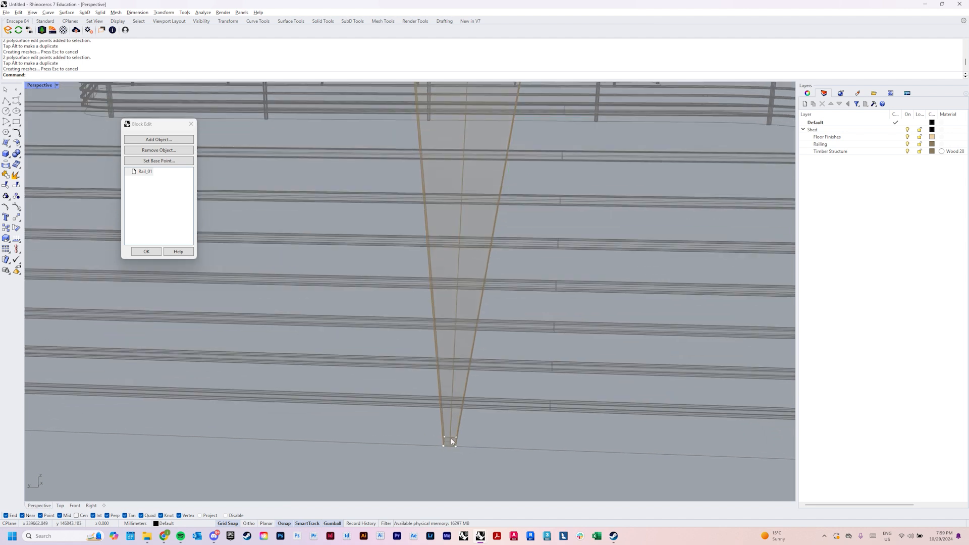
{"action": "scroll", "coordinate": [447, 433], "scroll_direction": "down", "scroll_amount": 2}
{"action": "left_click_drag", "start_coordinate": [434, 427], "coordinate": [386, 438]}
{"action": "scroll", "coordinate": [468, 447], "scroll_direction": "down", "scroll_amount": 2}
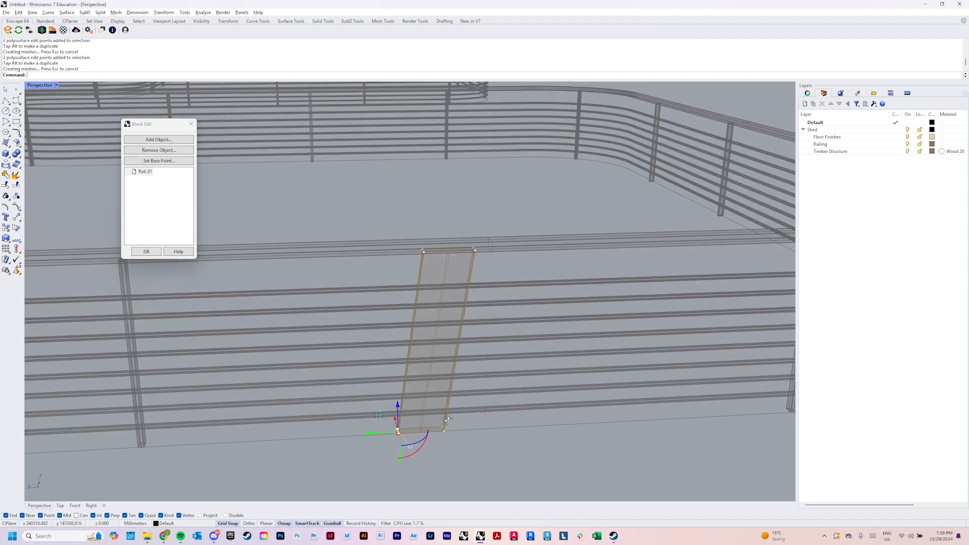
{"action": "left_click", "coordinate": [146, 252]}
{"action": "scroll", "coordinate": [466, 303], "scroll_direction": "down", "scroll_amount": 2}
{"action": "scroll", "coordinate": [473, 304], "scroll_direction": "down", "scroll_amount": 2}
{"action": "mouse_move", "coordinate": [473, 306]}
{"action": "right_mouse_down"}
{"action": "mouse_move", "coordinate": [439, 358]}
{"action": "mouse_move", "coordinate": [415, 339]}
{"action": "mouse_move", "coordinate": [371, 355]}
{"action": "mouse_move", "coordinate": [525, 374]}
{"action": "mouse_move", "coordinate": [421, 385]}
{"action": "mouse_move", "coordinate": [512, 352]}
{"action": "mouse_move", "coordinate": [673, 207]}
{"action": "right_mouse_up"}
{"action": "scroll", "coordinate": [488, 394], "scroll_direction": "up", "scroll_amount": 3}
{"action": "scroll", "coordinate": [488, 394], "scroll_direction": "down", "scroll_amount": 4}
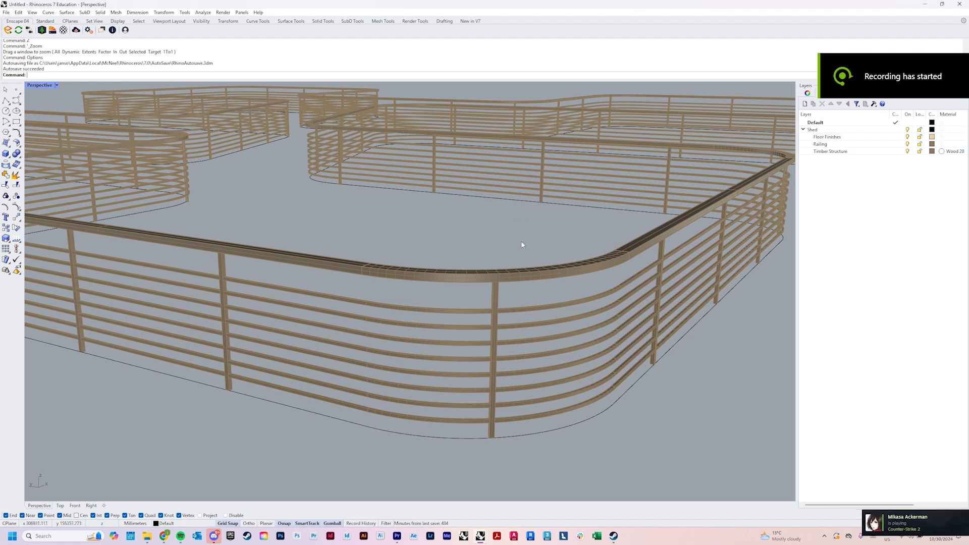
Examine the posts and horizontal rails around the curved corner of the railing
{"action": "scroll", "coordinate": [520, 240], "scroll_direction": "down", "scroll_amount": 5}
{"action": "scroll", "coordinate": [530, 247], "scroll_direction": "up", "scroll_amount": 5}
{"action": "scroll", "coordinate": [537, 254], "scroll_direction": "down", "scroll_amount": 6}
{"action": "right_click_drag", "start_coordinate": [537, 254], "coordinate": [428, 308]}
{"action": "type", "text": "z"}
{"action": "key", "text": "Return"}
{"action": "left_click_drag", "start_coordinate": [274, 262], "coordinate": [357, 352]}
{"action": "right_click_drag", "start_coordinate": [357, 352], "coordinate": [387, 315]}
{"action": "right_click_drag", "start_coordinate": [393, 314], "coordinate": [478, 376]}
{"action": "scroll", "coordinate": [405, 329], "scroll_direction": "up", "scroll_amount": 3}
{"action": "scroll", "coordinate": [426, 321], "scroll_direction": "down", "scroll_amount": 2}
{"action": "scroll", "coordinate": [473, 325], "scroll_direction": "up", "scroll_amount": 5}
{"action": "scroll", "coordinate": [474, 323], "scroll_direction": "down", "scroll_amount": 5}
Examine the complete platform and the openings left in its railing
{"action": "type", "text": "z"}
{"action": "key", "text": "Return"}
{"action": "left_click_drag", "start_coordinate": [321, 146], "coordinate": [407, 223]}
{"action": "scroll", "coordinate": [407, 223], "scroll_direction": "down", "scroll_amount": 4}
{"action": "scroll", "coordinate": [408, 227], "scroll_direction": "down", "scroll_amount": 5}
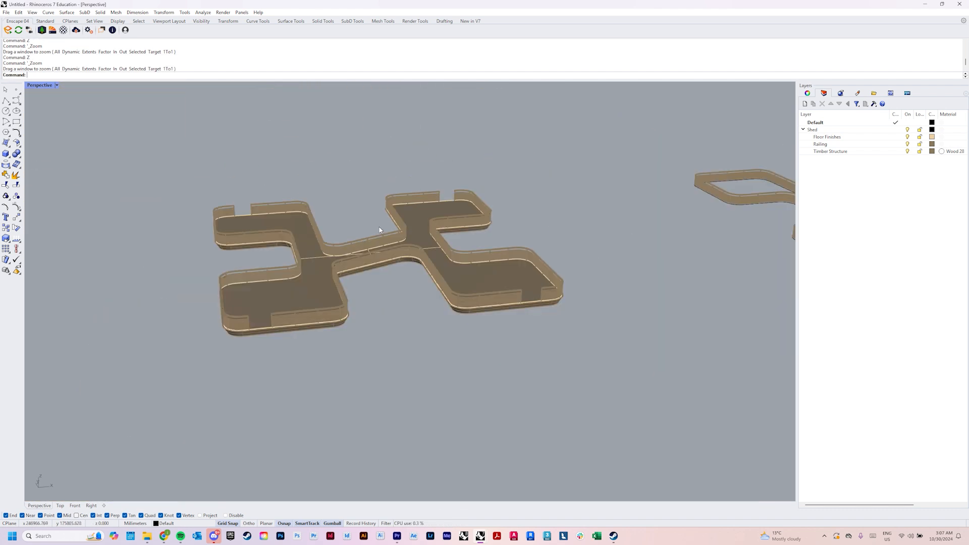
{"action": "left_click_drag", "start_coordinate": [274, 199], "coordinate": [377, 309]}
{"action": "scroll", "coordinate": [386, 262], "scroll_direction": "down", "scroll_amount": 9}
{"action": "type", "text": "z"}
{"action": "key", "text": "Return"}
{"action": "scroll", "coordinate": [376, 312], "scroll_direction": "down", "scroll_amount": 6}
{"action": "scroll", "coordinate": [620, 325], "scroll_direction": "up", "scroll_amount": 6}
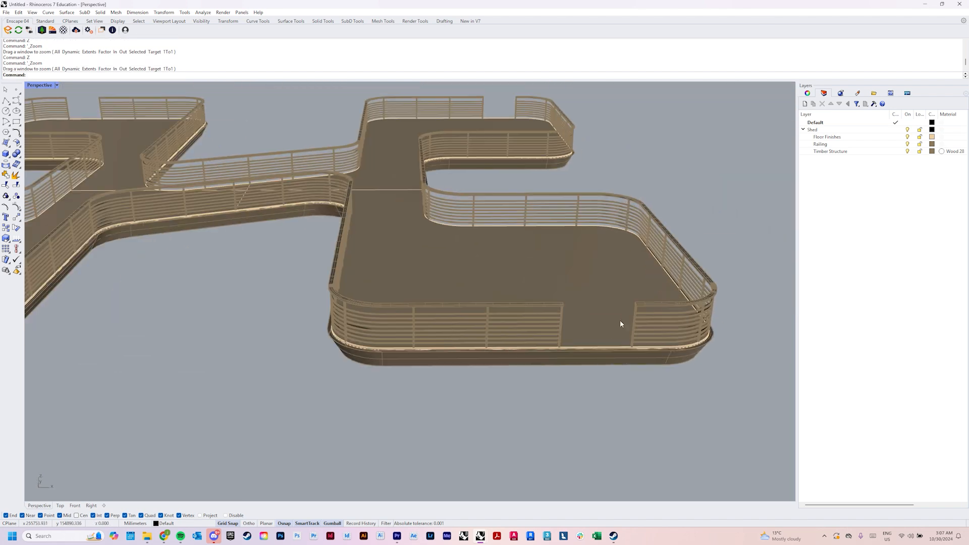
Switch to the Option 6 Master Model file and clear the railing selection
{"action": "left_click", "coordinate": [448, 497]}
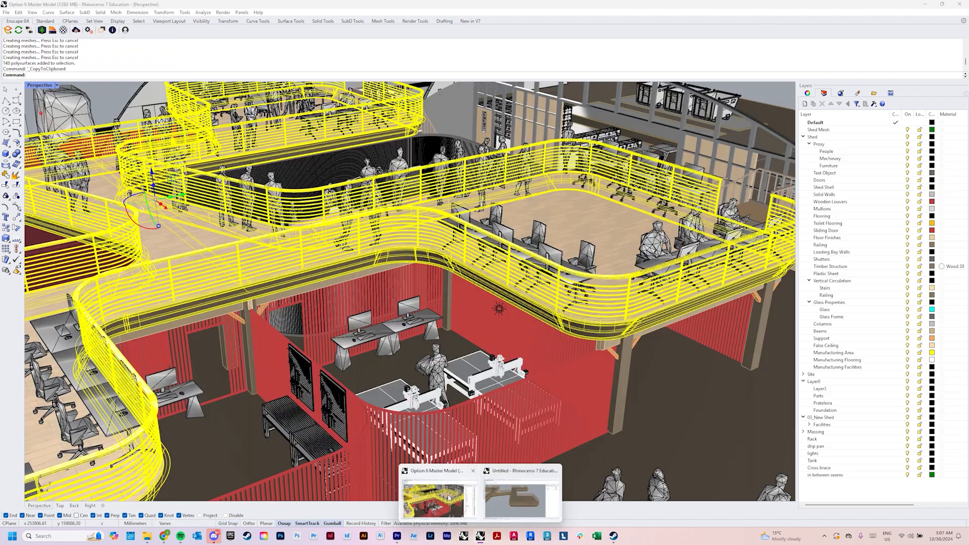
{"action": "scroll", "coordinate": [498, 379], "scroll_direction": "down", "scroll_amount": 5}
{"action": "right_click_drag", "start_coordinate": [498, 378], "coordinate": [474, 371]}
{"action": "key", "text": "Escape"}
{"action": "right_click_drag", "start_coordinate": [616, 344], "coordinate": [422, 360]}
{"action": "scroll", "coordinate": [579, 337], "scroll_direction": "down", "scroll_amount": 6}
{"action": "scroll", "coordinate": [422, 359], "scroll_direction": "up", "scroll_amount": 2}
Examine the staircase where it meets the platform railing, using the Arctic display mode
{"action": "type", "text": "Z"}
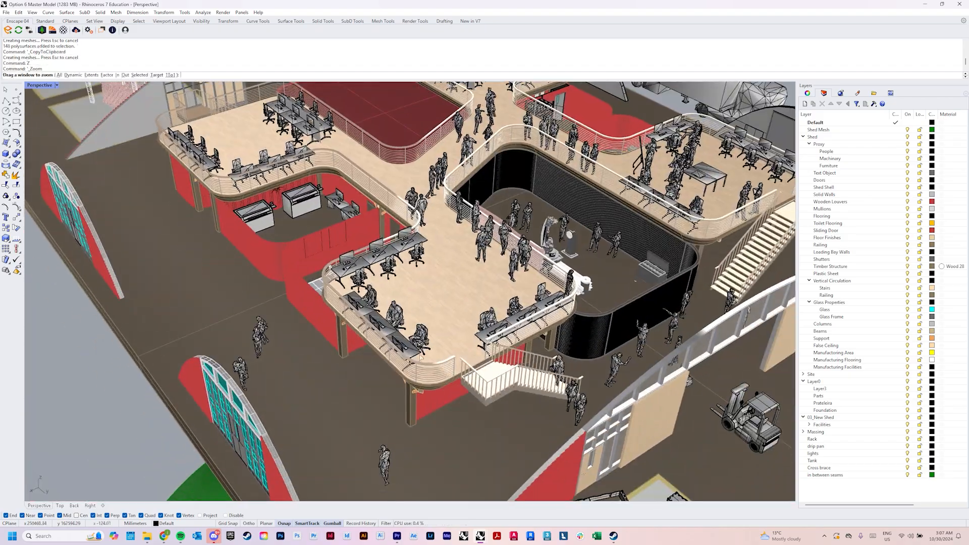
{"action": "left_click_drag", "start_coordinate": [487, 377], "coordinate": [527, 400]}
{"action": "right_click_drag", "start_coordinate": [510, 386], "coordinate": [631, 306]}
{"action": "scroll", "coordinate": [356, 328], "scroll_direction": "down", "scroll_amount": 5}
{"action": "scroll", "coordinate": [353, 328], "scroll_direction": "up", "scroll_amount": 6}
{"action": "scroll", "coordinate": [335, 319], "scroll_direction": "down", "scroll_amount": 8}
{"action": "type", "text": "Z"}
{"action": "key", "text": "Return"}
{"action": "left_click_drag", "start_coordinate": [701, 301], "coordinate": [655, 355]}
{"action": "scroll", "coordinate": [582, 331], "scroll_direction": "down", "scroll_amount": 3}
{"action": "right_click_drag", "start_coordinate": [582, 331], "coordinate": [593, 303]}
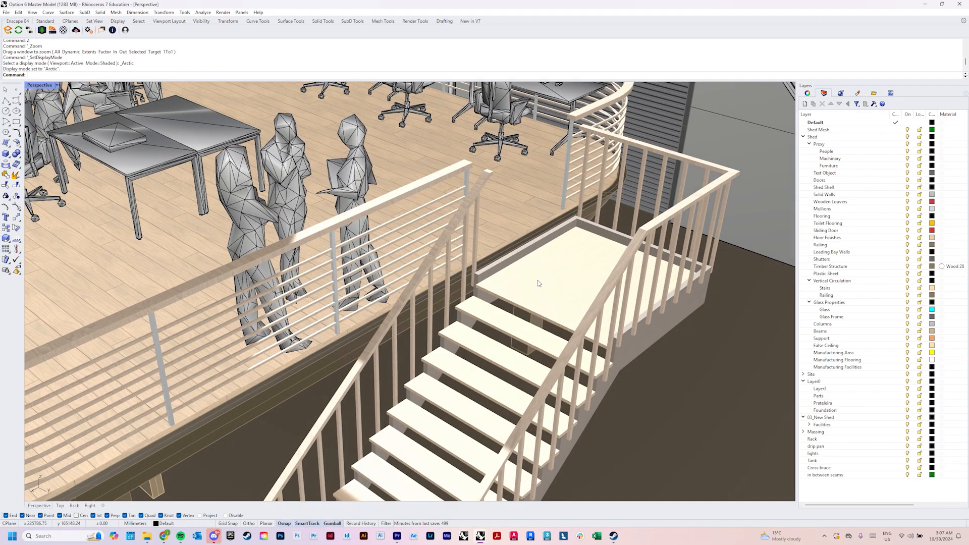
{"action": "mouse_move", "coordinate": [480, 536]}
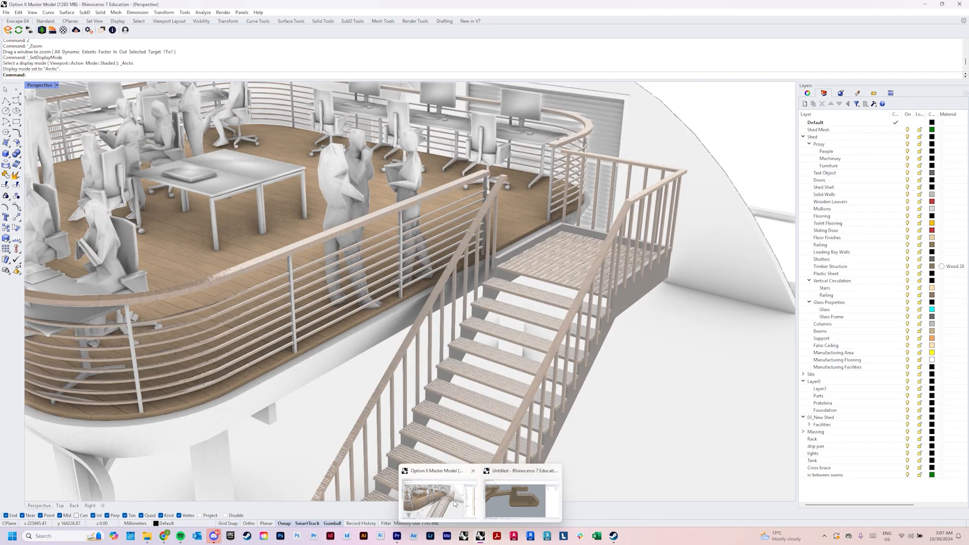
{"action": "left_click", "coordinate": [454, 504]}
{"action": "scroll", "coordinate": [544, 316], "scroll_direction": "down", "scroll_amount": 4}
{"action": "right_click_drag", "start_coordinate": [544, 316], "coordinate": [558, 283]}
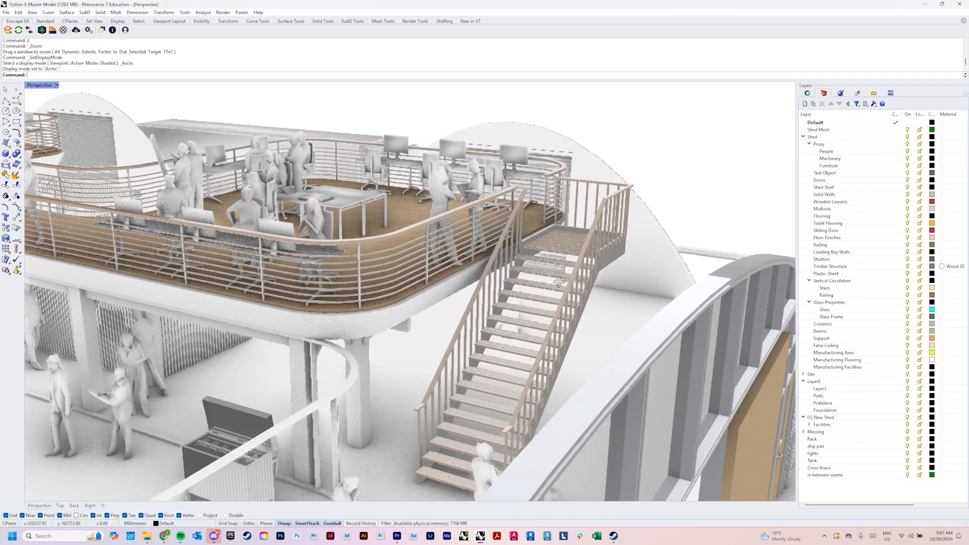
Switch back to the untitled railing model and compare the platform's open railing with the separate continuous railing
{"action": "mouse_move", "coordinate": [540, 509]}
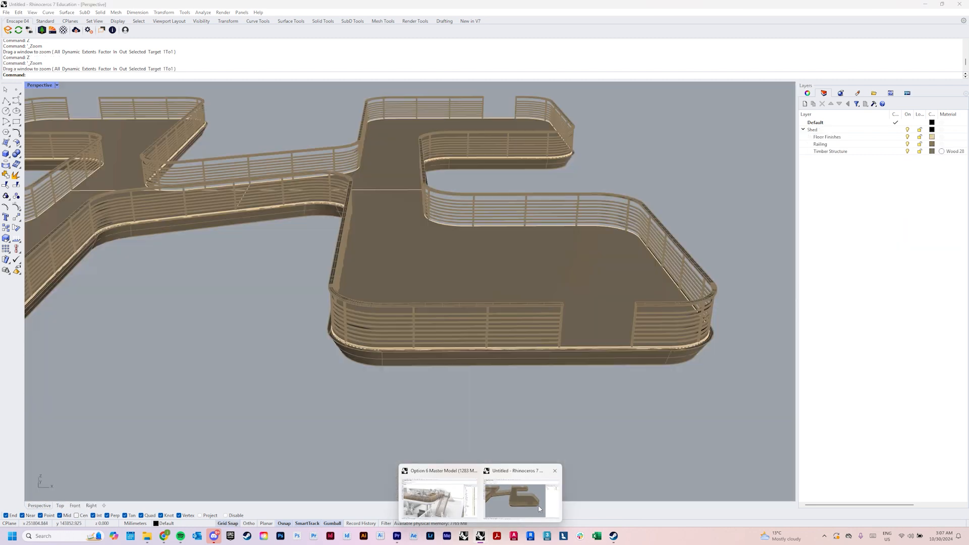
{"action": "scroll", "coordinate": [572, 323], "scroll_direction": "down", "scroll_amount": 6}
{"action": "right_click_drag", "start_coordinate": [573, 322], "coordinate": [520, 350], "text": "shift"}
{"action": "scroll", "coordinate": [540, 350], "scroll_direction": "up", "scroll_amount": 6}
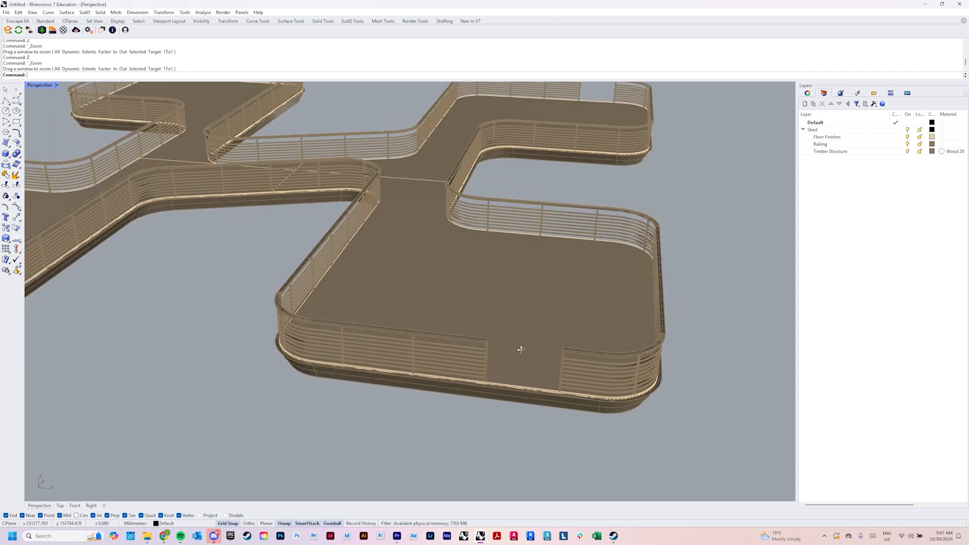
{"action": "scroll", "coordinate": [506, 349], "scroll_direction": "down", "scroll_amount": 5}
{"action": "scroll", "coordinate": [441, 383], "scroll_direction": "down", "scroll_amount": 3}
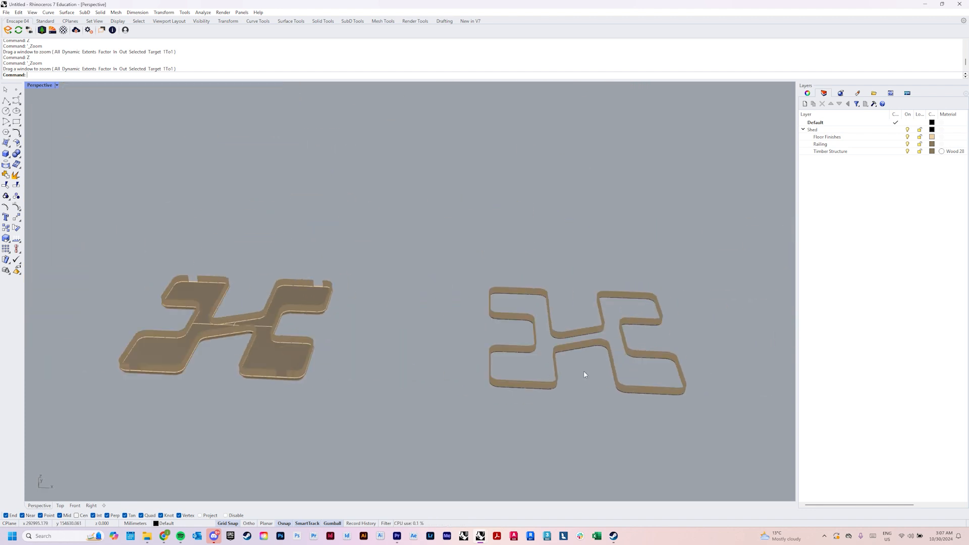
{"action": "scroll", "coordinate": [683, 402], "scroll_direction": "up", "scroll_amount": 6}
{"action": "right_click_drag", "start_coordinate": [683, 401], "coordinate": [634, 415], "text": "shift"}
{"action": "scroll", "coordinate": [634, 415], "scroll_direction": "down", "scroll_amount": 5}
{"action": "right_click_drag", "start_coordinate": [365, 318], "coordinate": [478, 364]}
{"action": "scroll", "coordinate": [460, 354], "scroll_direction": "up", "scroll_amount": 7}
Duplicate two top edges of a post beneath the handrail with DupEdge
{"action": "type", "text": "z"}
{"action": "key", "text": "space"}
{"action": "left_click_drag", "start_coordinate": [362, 305], "coordinate": [434, 386]}
{"action": "right_click_drag", "start_coordinate": [434, 386], "coordinate": [425, 372]}
{"action": "scroll", "coordinate": [427, 374], "scroll_direction": "up", "scroll_amount": 8}
{"action": "scroll", "coordinate": [455, 401], "scroll_direction": "down", "scroll_amount": 6}
{"action": "right_click_drag", "start_coordinate": [456, 402], "coordinate": [442, 348]}
{"action": "scroll", "coordinate": [441, 348], "scroll_direction": "down", "scroll_amount": 5}
{"action": "scroll", "coordinate": [392, 325], "scroll_direction": "up", "scroll_amount": 7}
{"action": "right_click_drag", "start_coordinate": [393, 324], "coordinate": [388, 308]}
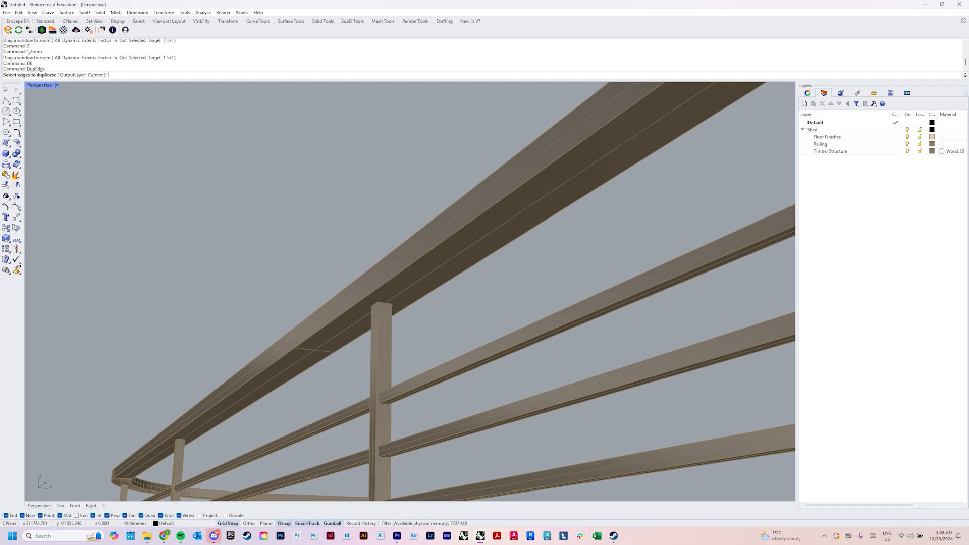
{"action": "left_click", "coordinate": [381, 304]}
{"action": "scroll", "coordinate": [549, 347], "scroll_direction": "down", "scroll_amount": 6}
{"action": "scroll", "coordinate": [549, 346], "scroll_direction": "up", "scroll_amount": 8}
{"action": "left_click", "coordinate": [475, 320]}
{"action": "right_click_drag", "start_coordinate": [474, 325], "coordinate": [518, 344]}
{"action": "key", "text": "Return"}
{"action": "scroll", "coordinate": [518, 344], "scroll_direction": "up", "scroll_amount": 3}
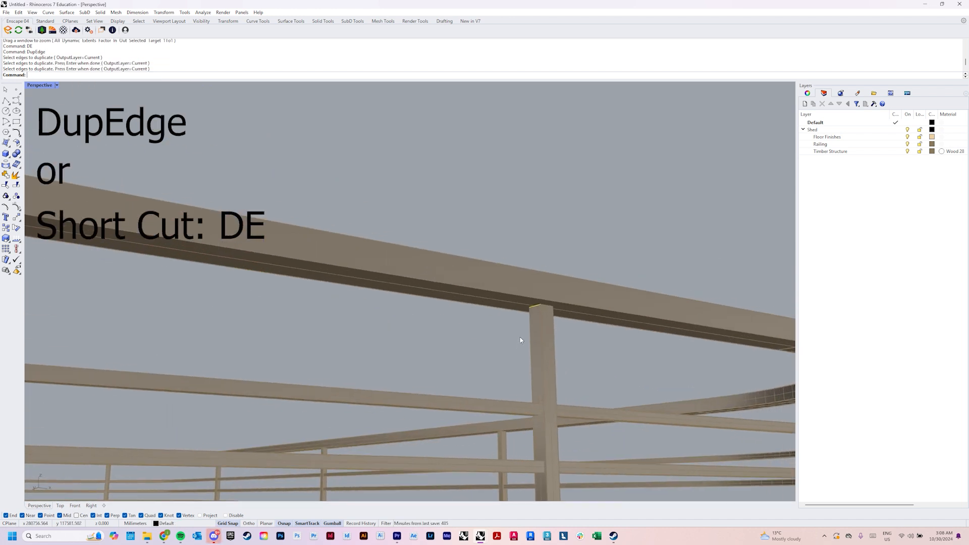
Select the two duplicated edge curves at the tops of the neighbouring posts beneath the handrail
{"action": "type", "text": "z"}
{"action": "key", "text": "Return"}
{"action": "left_click_drag", "start_coordinate": [496, 279], "coordinate": [550, 346]}
{"action": "right_click_drag", "start_coordinate": [550, 346], "coordinate": [541, 333]}
{"action": "scroll", "coordinate": [540, 333], "scroll_direction": "down", "scroll_amount": 5}
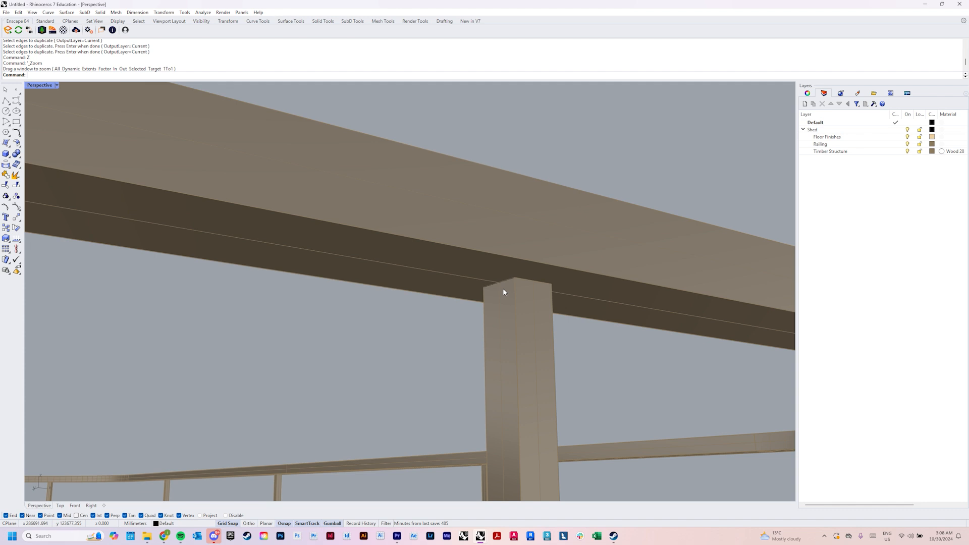
{"action": "left_click", "coordinate": [505, 284]}
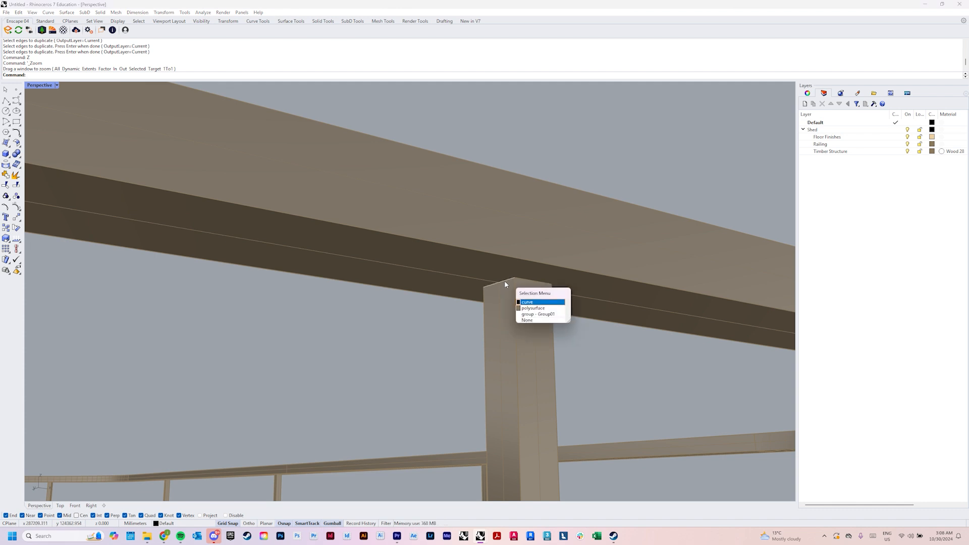
{"action": "left_click", "coordinate": [540, 299]}
{"action": "scroll", "coordinate": [507, 357], "scroll_direction": "down", "scroll_amount": 5}
{"action": "left_click_drag", "start_coordinate": [257, 326], "coordinate": [322, 385]}
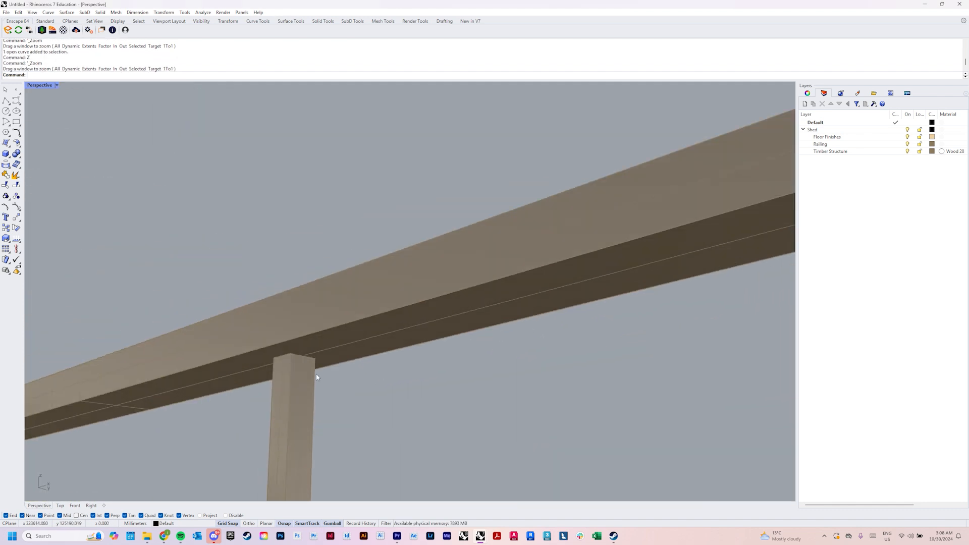
{"action": "left_click", "coordinate": [305, 356]}
{"action": "left_click", "coordinate": [308, 359]}
Scale the two selected edge curves lengthwise so they span across the railing, and raise them above the handrail
{"action": "scroll", "coordinate": [307, 359], "scroll_direction": "down", "scroll_amount": 5}
{"action": "right_click_drag", "start_coordinate": [309, 361], "coordinate": [465, 365]}
{"action": "scroll", "coordinate": [301, 364], "scroll_direction": "down", "scroll_amount": 6}
{"action": "scroll", "coordinate": [464, 366], "scroll_direction": "up", "scroll_amount": 2}
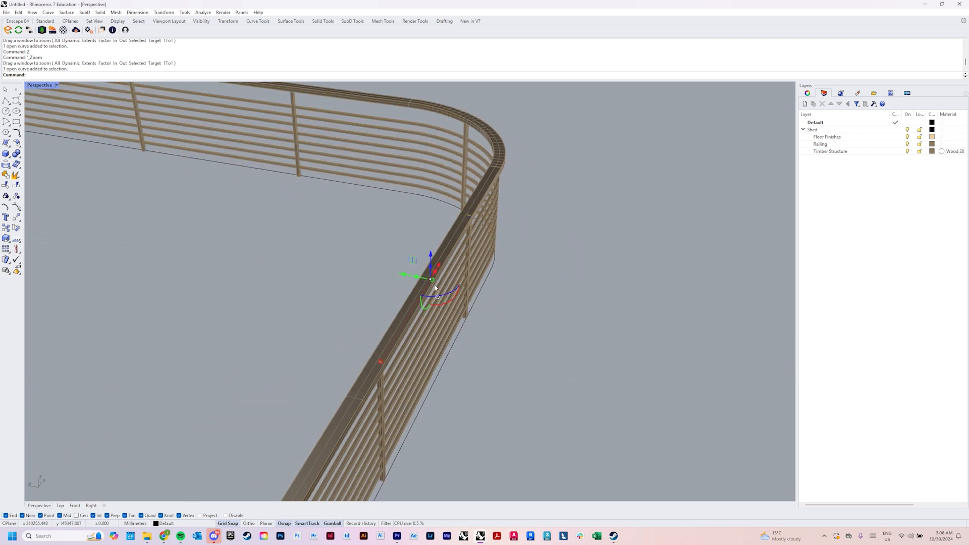
{"action": "left_click_drag", "start_coordinate": [453, 293], "coordinate": [454, 295]}
{"action": "scroll", "coordinate": [454, 298], "scroll_direction": "down", "scroll_amount": 4}
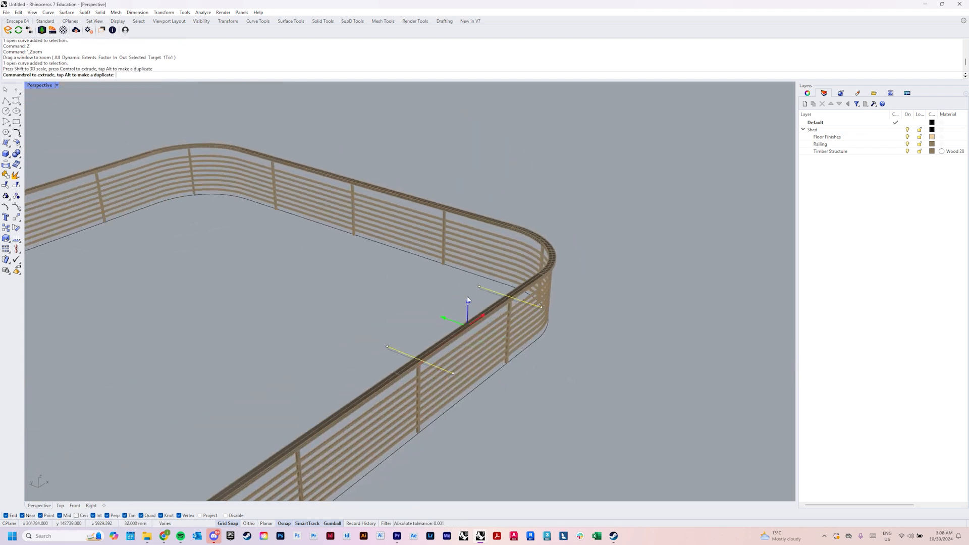
Extrude the two raised curves vertically through the railing as cutting surfaces with ExtrudeCrv, and delete the source curves
{"action": "type", "text": "X"}
{"action": "key", "text": "Return"}
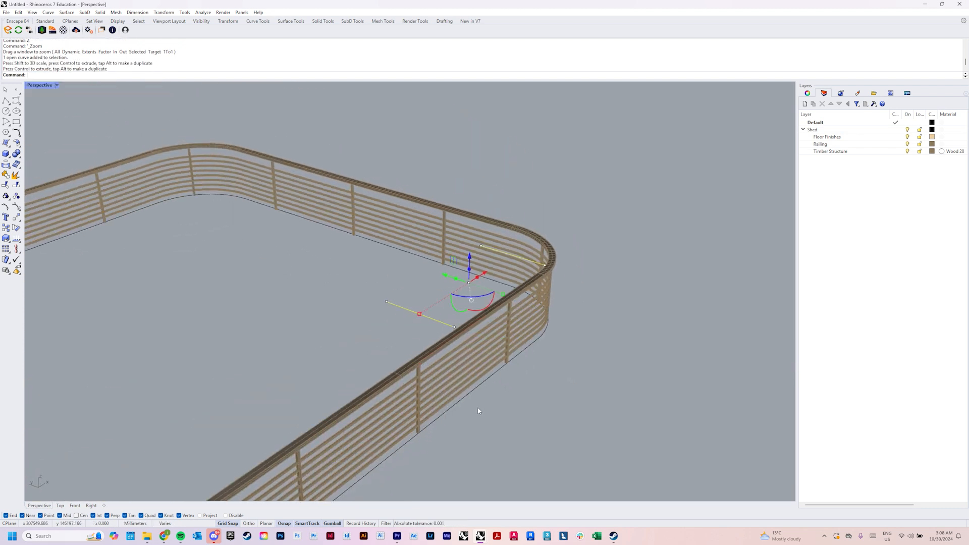
{"action": "right_click_drag", "start_coordinate": [482, 444], "coordinate": [491, 353], "text": "shift"}
{"action": "type", "text": "D"}
{"action": "key", "text": "Return"}
{"action": "right_click_drag", "start_coordinate": [519, 401], "coordinate": [424, 320]}
{"action": "scroll", "coordinate": [424, 318], "scroll_direction": "down", "scroll_amount": 4}
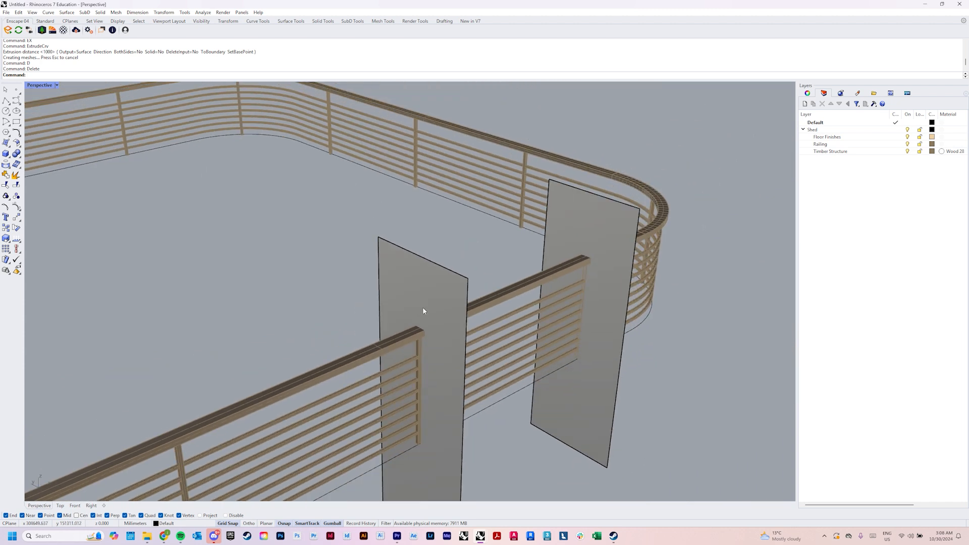
Trim away the handrail and horizontal rails between the two vertical surfaces, using both surfaces as cutters
{"action": "left_click", "coordinate": [422, 307]}
{"action": "scroll", "coordinate": [547, 276], "scroll_direction": "down", "scroll_amount": 4}
{"action": "left_click", "coordinate": [564, 235], "text": "shift"}
{"action": "scroll", "coordinate": [564, 235], "scroll_direction": "down", "scroll_amount": 2}
{"action": "right_click_drag", "start_coordinate": [561, 247], "coordinate": [534, 311]}
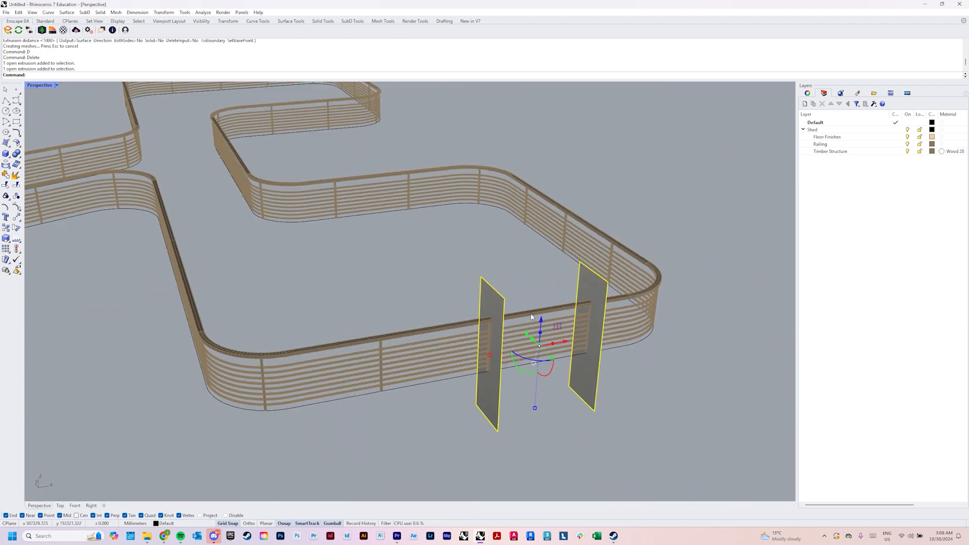
{"action": "scroll", "coordinate": [507, 376], "scroll_direction": "up", "scroll_amount": 4}
{"action": "right_click_drag", "start_coordinate": [487, 381], "coordinate": [522, 343]}
{"action": "scroll", "coordinate": [515, 327], "scroll_direction": "up", "scroll_amount": 4}
{"action": "scroll", "coordinate": [524, 287], "scroll_direction": "down", "scroll_amount": 5}
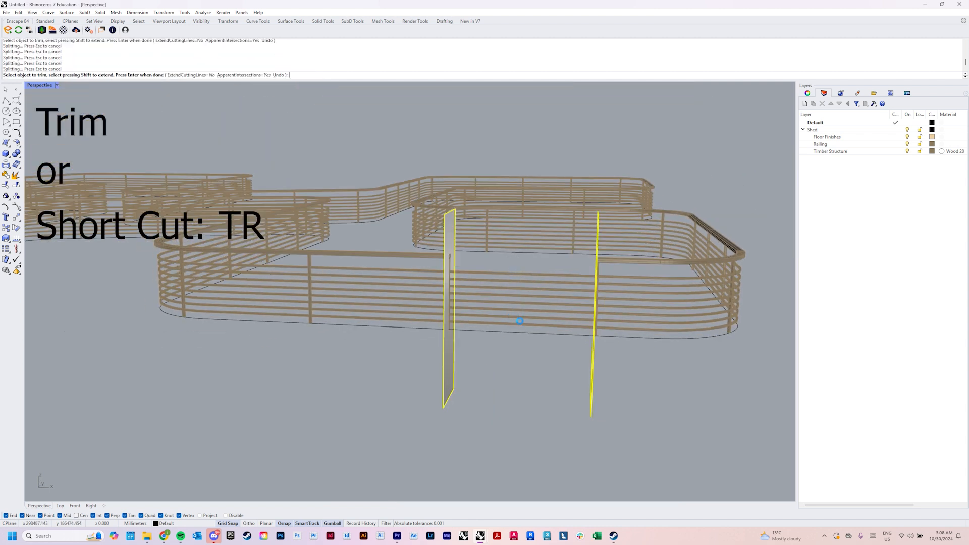
Finish the trim and delete both vertical cutting surfaces
{"action": "right_click_drag", "start_coordinate": [513, 327], "coordinate": [540, 367]}
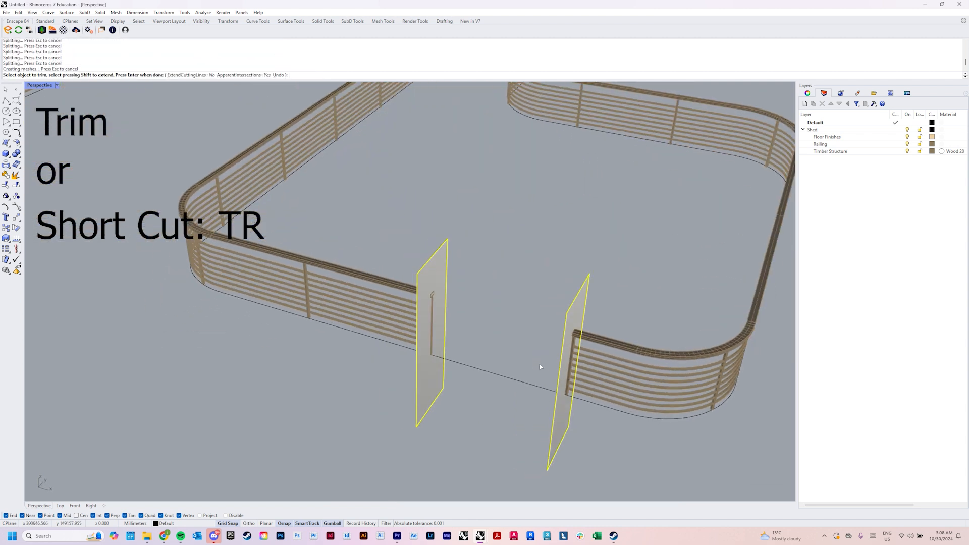
{"action": "right_click_drag", "start_coordinate": [483, 346], "coordinate": [519, 312]}
{"action": "key", "text": "Escape"}
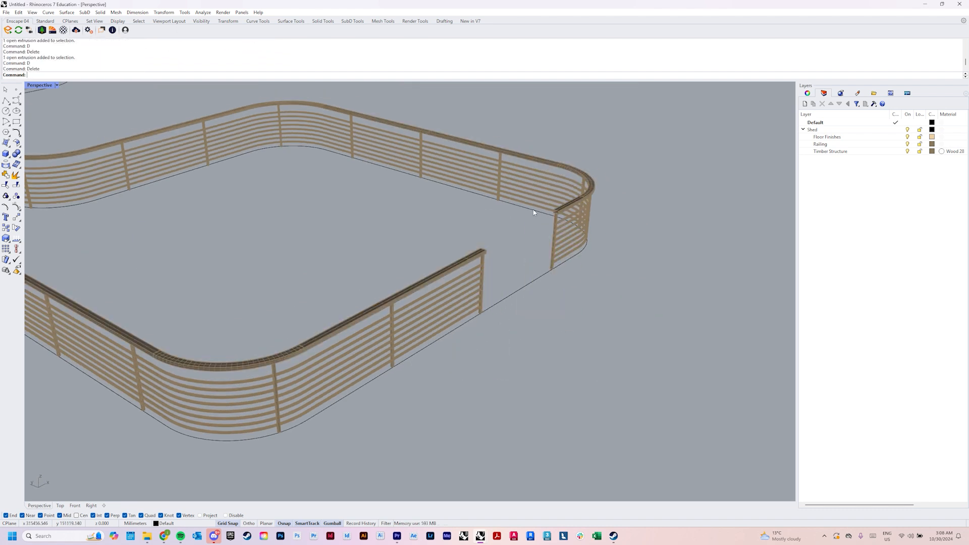
Cap the open ends of the trimmed handrail at the new stair opening
{"action": "right_click_drag", "start_coordinate": [533, 213], "coordinate": [493, 261]}
{"action": "scroll", "coordinate": [562, 260], "scroll_direction": "up", "scroll_amount": 5}
{"action": "type", "text": "z"}
{"action": "key", "text": "space"}
{"action": "left_click_drag", "start_coordinate": [676, 175], "coordinate": [612, 270]}
{"action": "right_click_drag", "start_coordinate": [612, 270], "coordinate": [484, 252]}
{"action": "scroll", "coordinate": [453, 290], "scroll_direction": "down", "scroll_amount": 4}
{"action": "right_click_drag", "start_coordinate": [452, 290], "coordinate": [555, 323]}
{"action": "scroll", "coordinate": [476, 271], "scroll_direction": "up", "scroll_amount": 6}
{"action": "left_click", "coordinate": [476, 271]}
{"action": "scroll", "coordinate": [476, 271], "scroll_direction": "down", "scroll_amount": 5}
{"action": "type", "text": "ca"}
{"action": "key", "text": "space"}
{"action": "right_click_drag", "start_coordinate": [476, 271], "coordinate": [396, 337]}
{"action": "scroll", "coordinate": [458, 277], "scroll_direction": "down", "scroll_amount": 5}
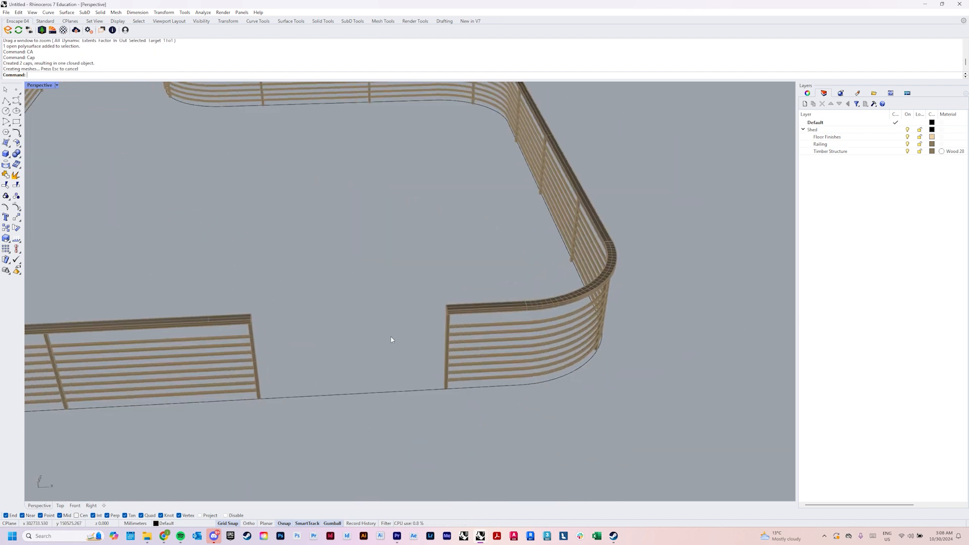
Compare the trimmed railing and its stair opening with the original platform railing
{"action": "scroll", "coordinate": [493, 402], "scroll_direction": "down", "scroll_amount": 8}
{"action": "scroll", "coordinate": [475, 386], "scroll_direction": "up", "scroll_amount": 2}
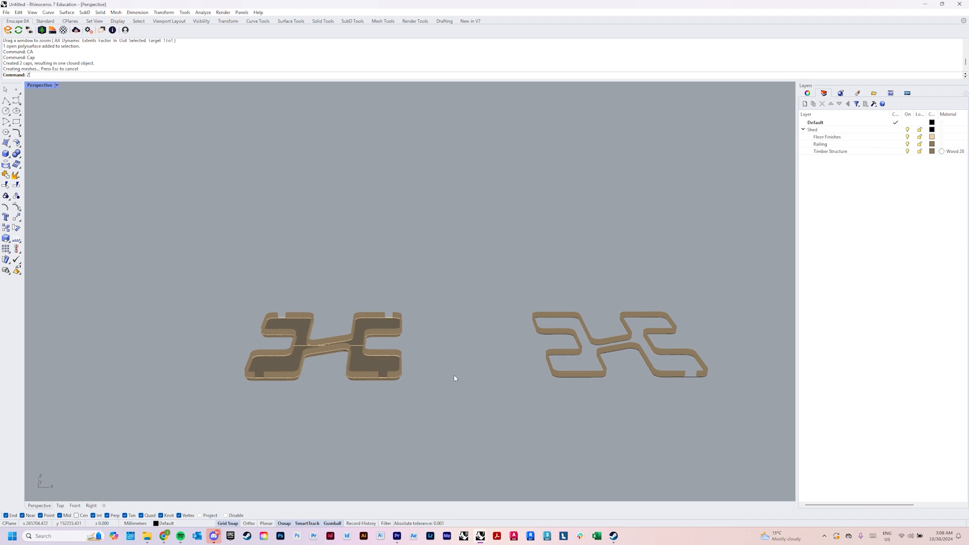
{"action": "left_click_drag", "start_coordinate": [410, 388], "coordinate": [411, 389]}
{"action": "scroll", "coordinate": [477, 422], "scroll_direction": "down", "scroll_amount": 5}
{"action": "right_click_drag", "start_coordinate": [478, 421], "coordinate": [490, 347]}
{"action": "scroll", "coordinate": [484, 387], "scroll_direction": "up", "scroll_amount": 5}
{"action": "scroll", "coordinate": [490, 347], "scroll_direction": "down", "scroll_amount": 5}
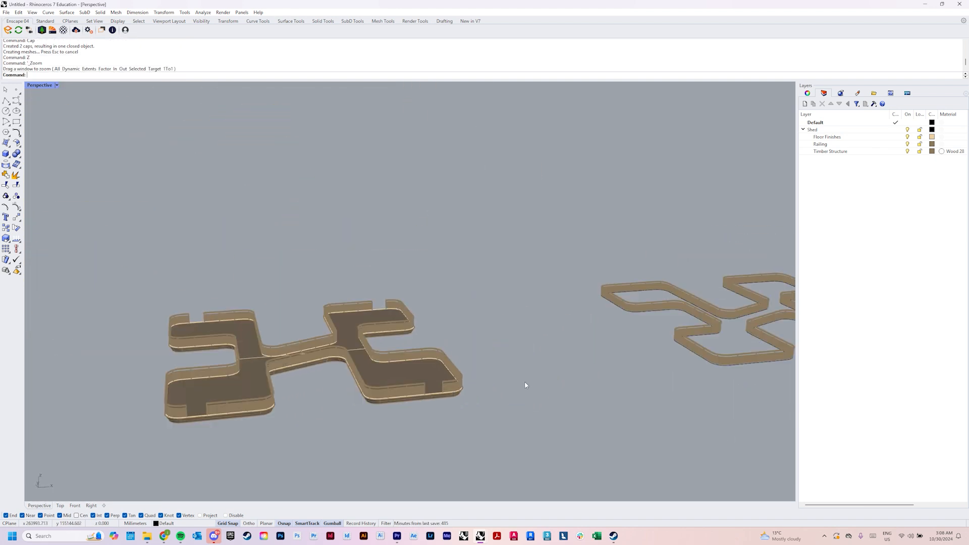
{"action": "key", "text": "Return"}
{"action": "left_click_drag", "start_coordinate": [690, 352], "coordinate": [748, 388]}
{"action": "scroll", "coordinate": [718, 387], "scroll_direction": "down", "scroll_amount": 5}
{"action": "right_click_drag", "start_coordinate": [718, 387], "coordinate": [582, 322]}
Review the finished railing in the Arctic and Rendered display modes
{"action": "key", "text": "ctrl+alt+a"}
{"action": "right_click_drag", "start_coordinate": [570, 388], "coordinate": [555, 355]}
{"action": "key", "text": "ctrl+alt+r"}
{"action": "scroll", "coordinate": [583, 393], "scroll_direction": "up", "scroll_amount": 3}
{"action": "right_click_drag", "start_coordinate": [584, 394], "coordinate": [555, 392]}
{"action": "scroll", "coordinate": [462, 373], "scroll_direction": "down", "scroll_amount": 4}
{"action": "scroll", "coordinate": [415, 375], "scroll_direction": "up", "scroll_amount": 4}
{"action": "scroll", "coordinate": [414, 374], "scroll_direction": "down", "scroll_amount": 3}
{"action": "right_click_drag", "start_coordinate": [415, 375], "coordinate": [522, 379]}
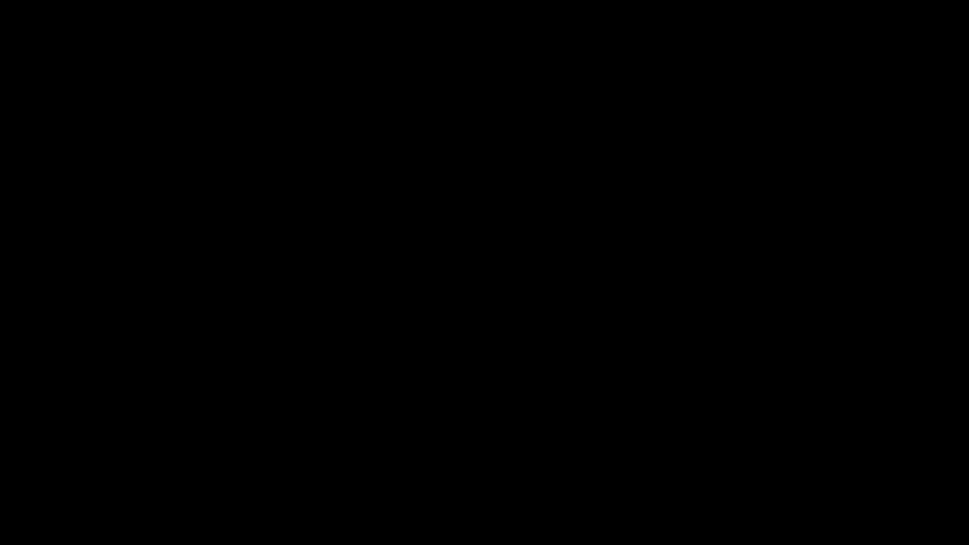